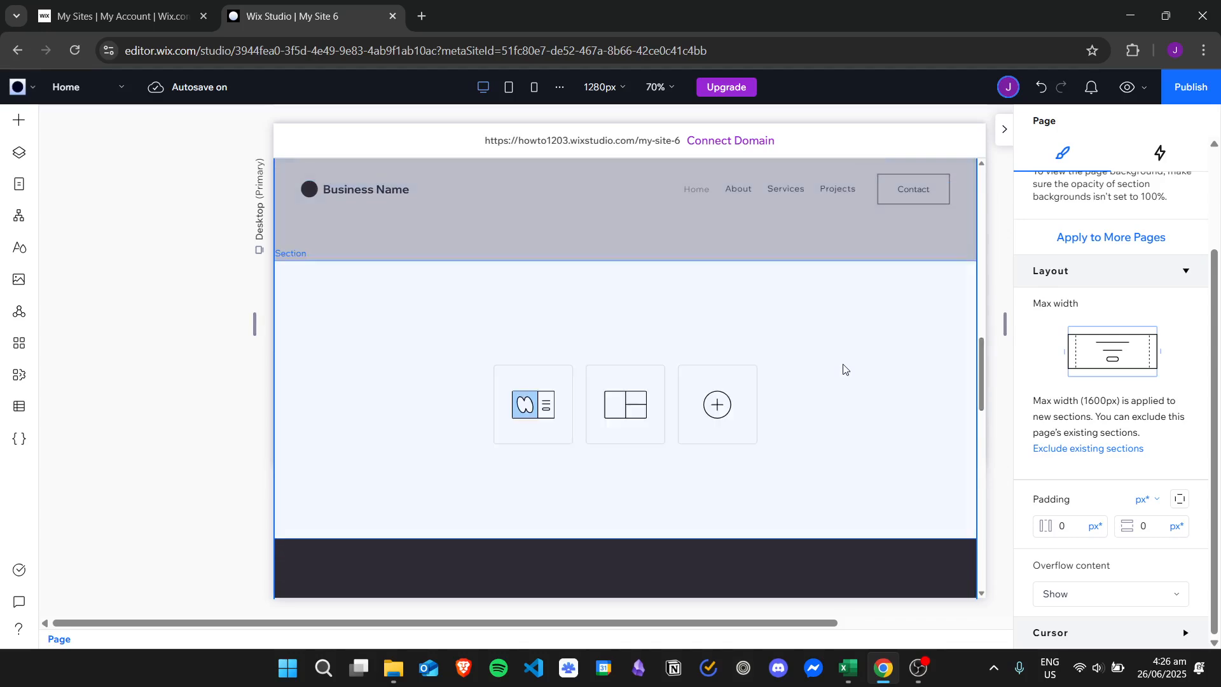
- Add the square single image of a building to the blank section and centre it horizontally
left_click(843, 369)
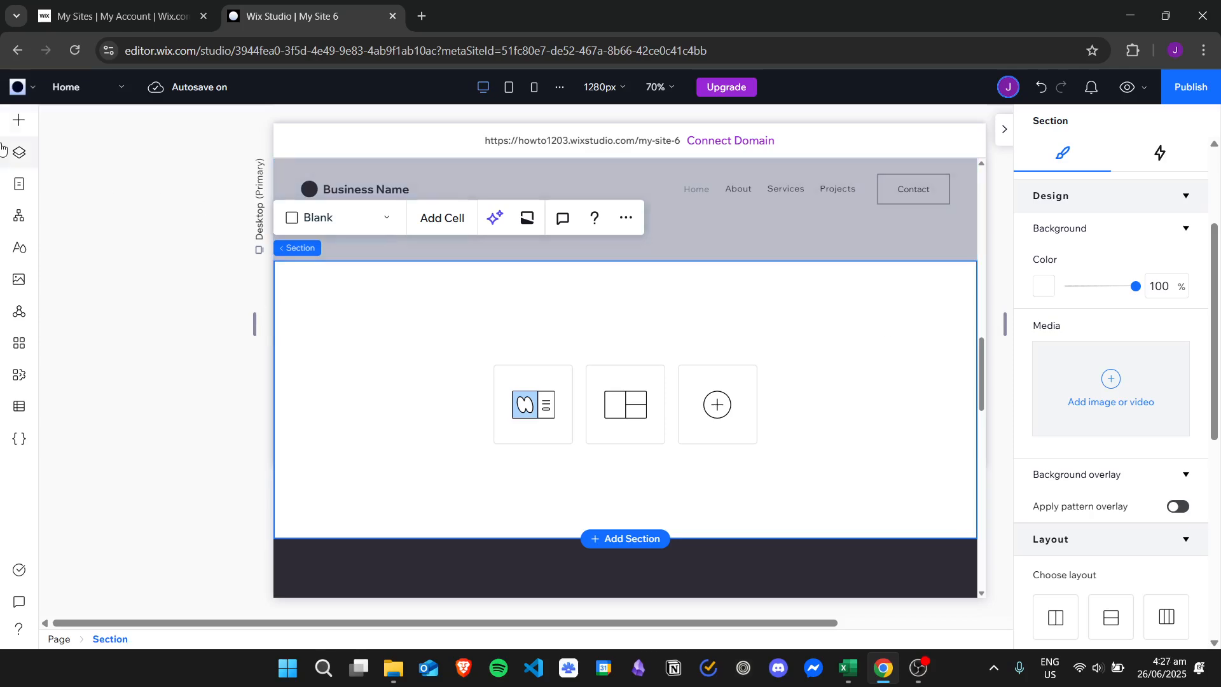
left_click(18, 120)
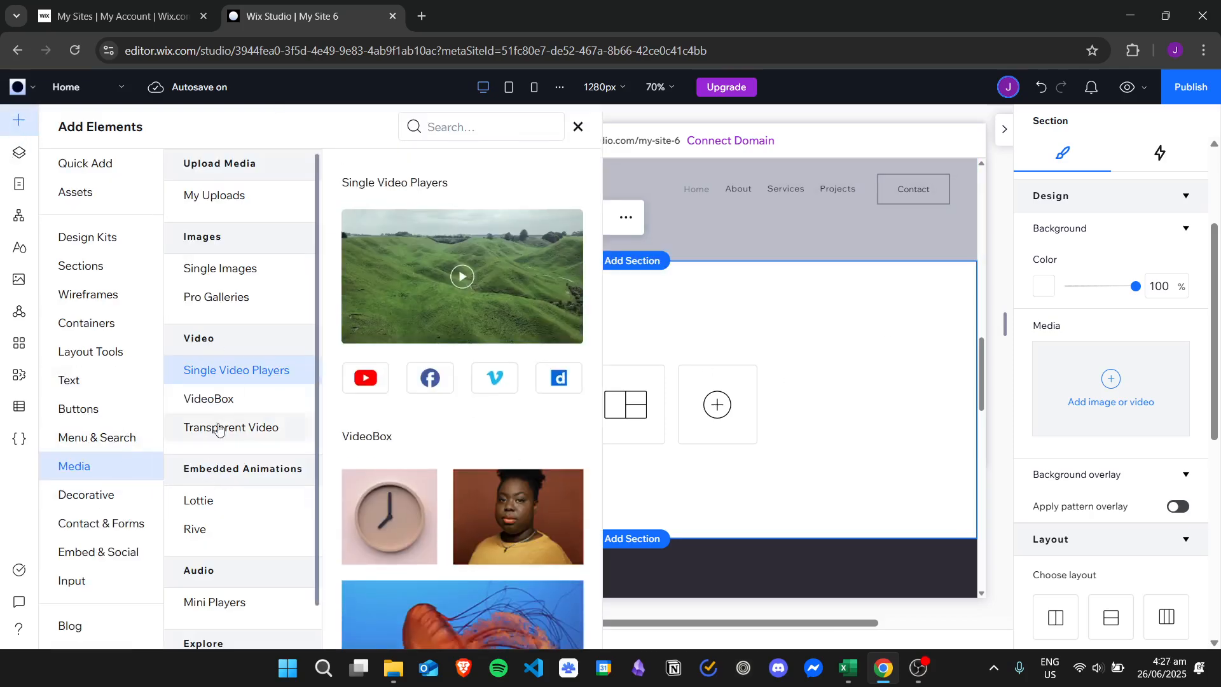
left_click(242, 272)
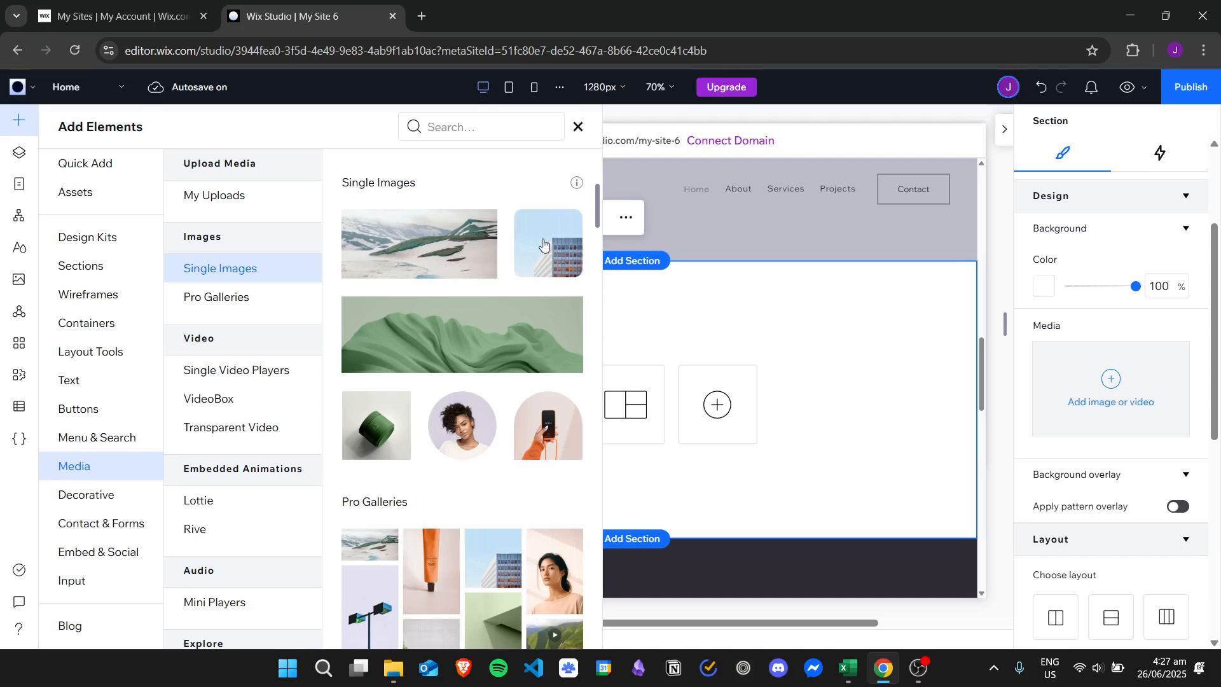
left_click_drag(544, 243, 618, 382)
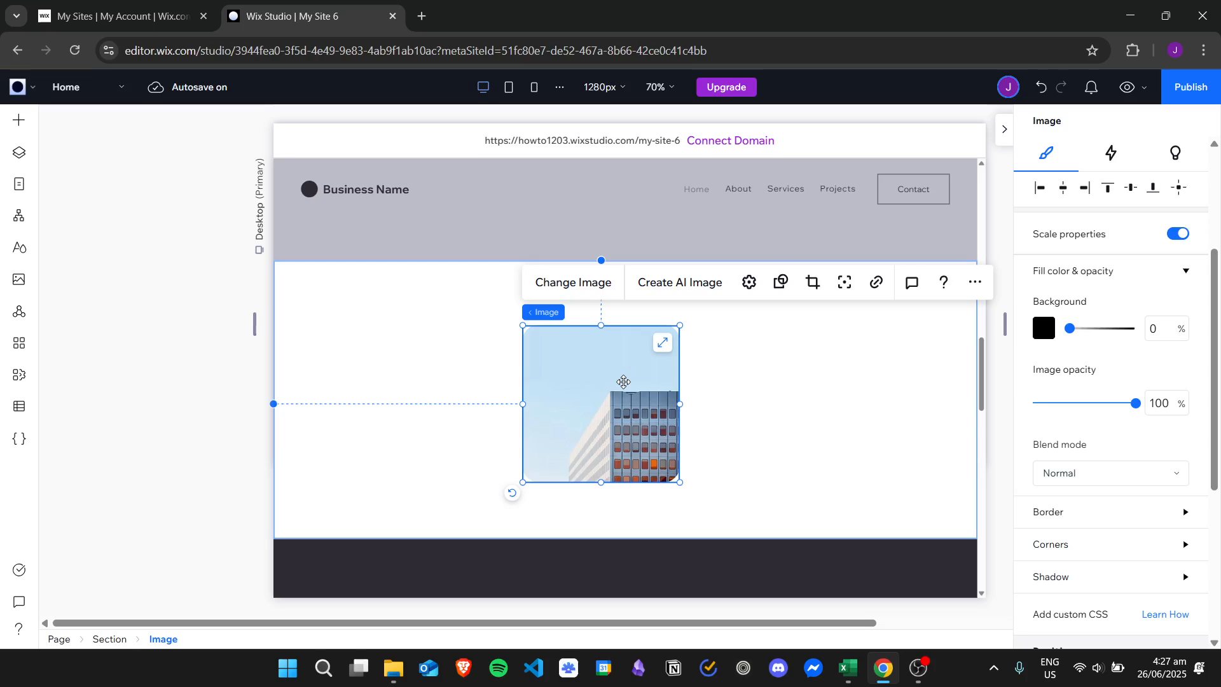
left_click_drag(627, 392, 653, 378)
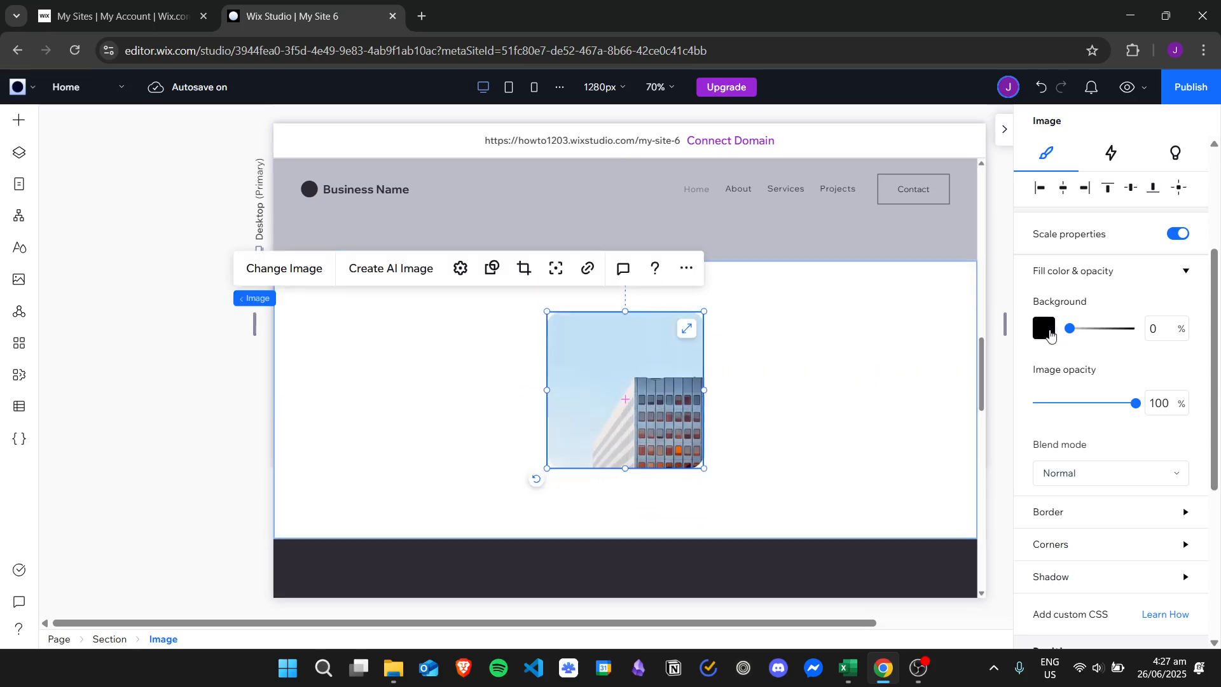
- Review the image's background colour choices and its display mode and click behaviour options without changing them
left_click(1044, 329)
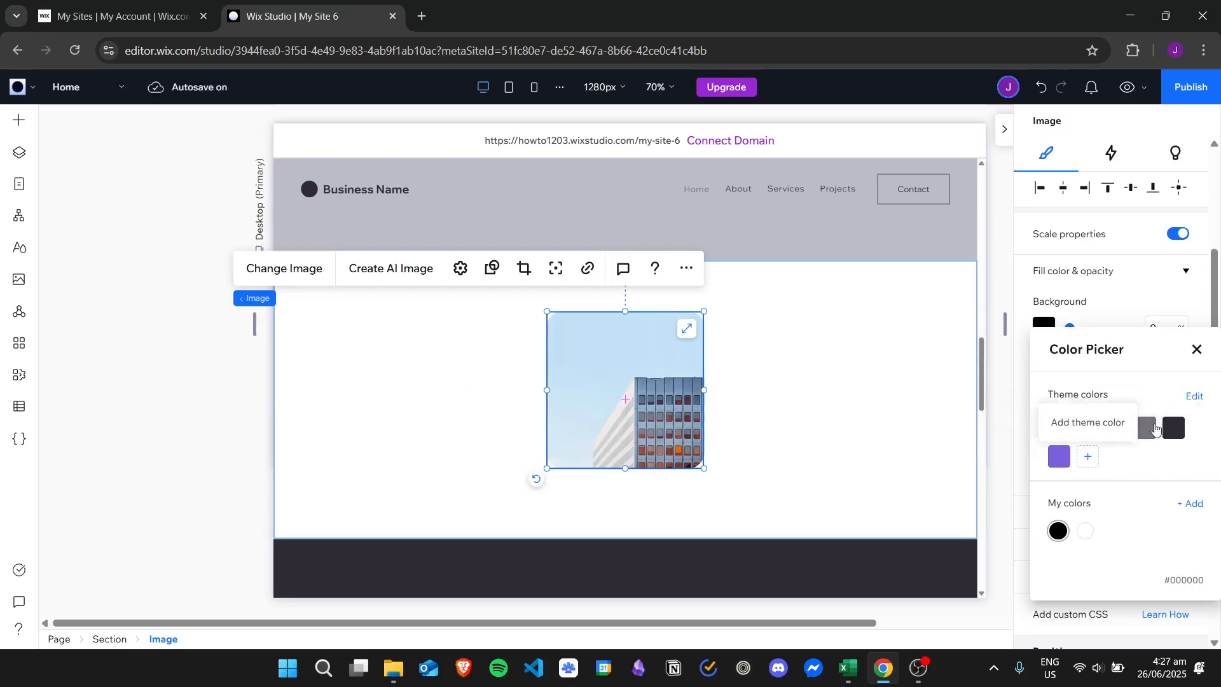
left_click(1197, 350)
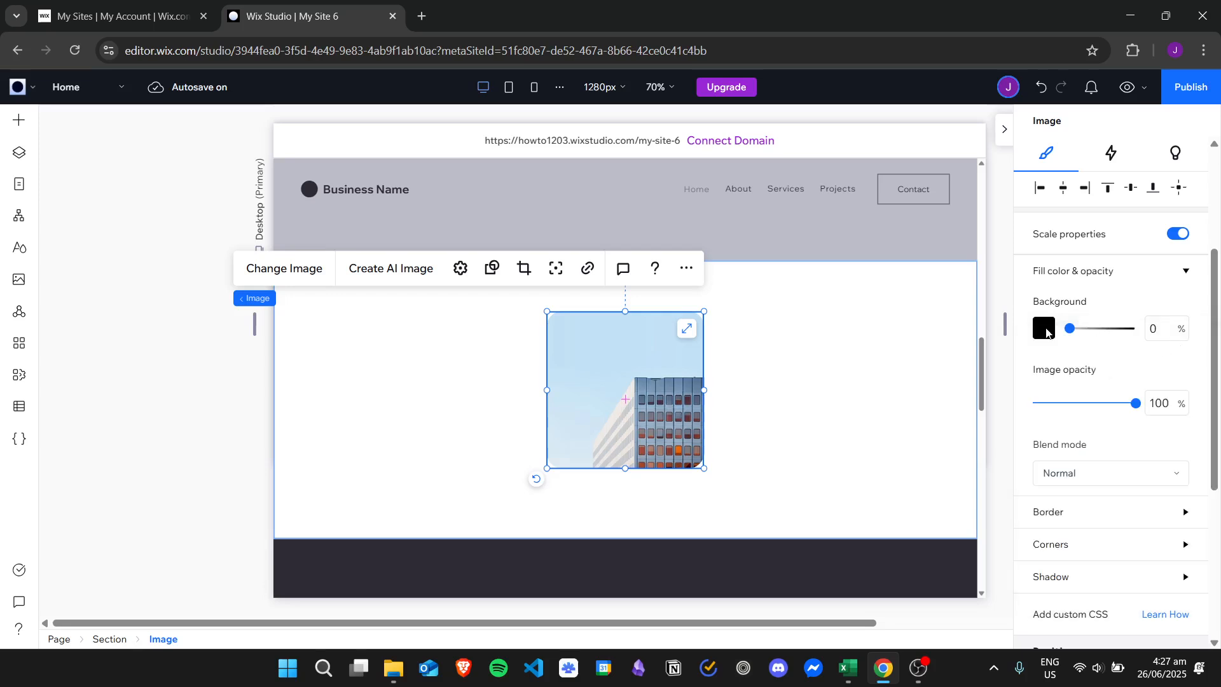
left_click(461, 268)
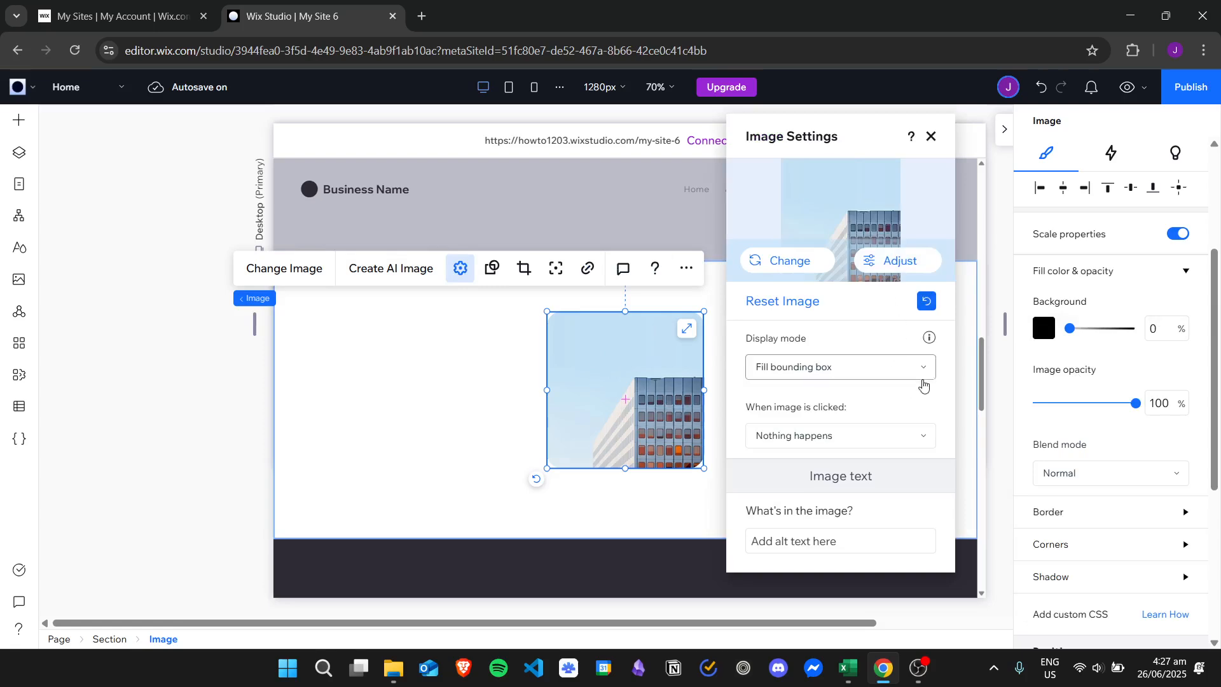
left_click(908, 368)
left_click(867, 374)
left_click(867, 436)
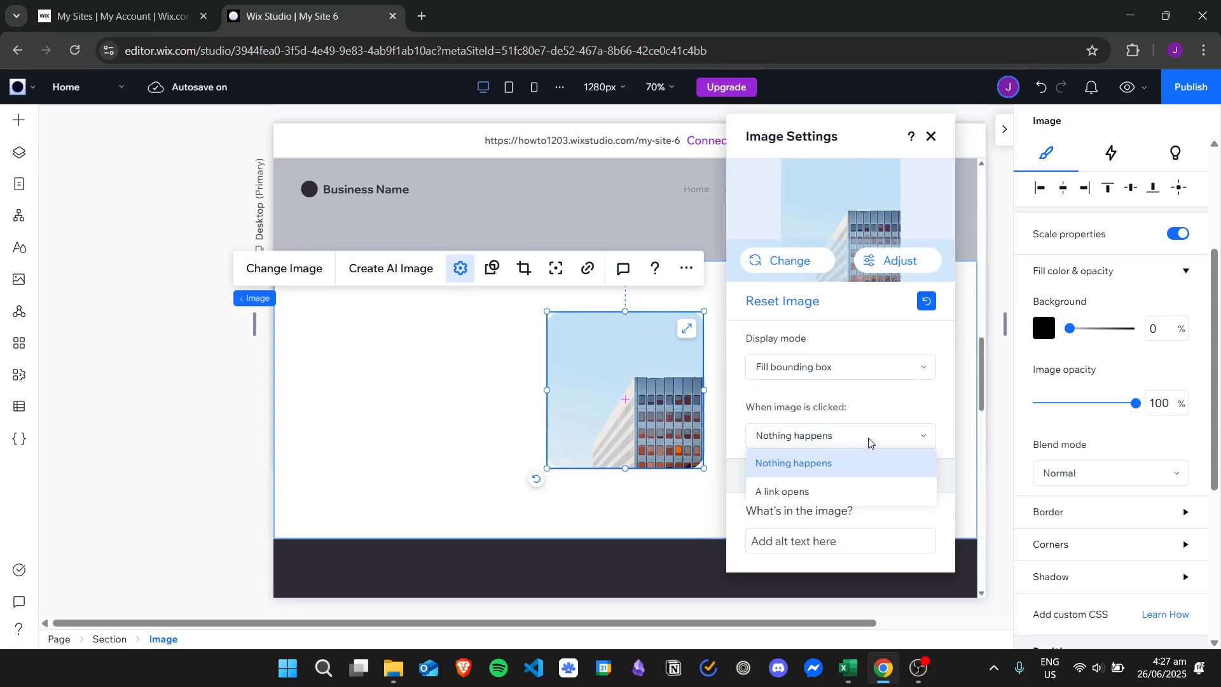
left_click(867, 436)
- Examine the Adjust and Overlays options for the image in Photo Studio, leaving without saving
left_click(874, 263)
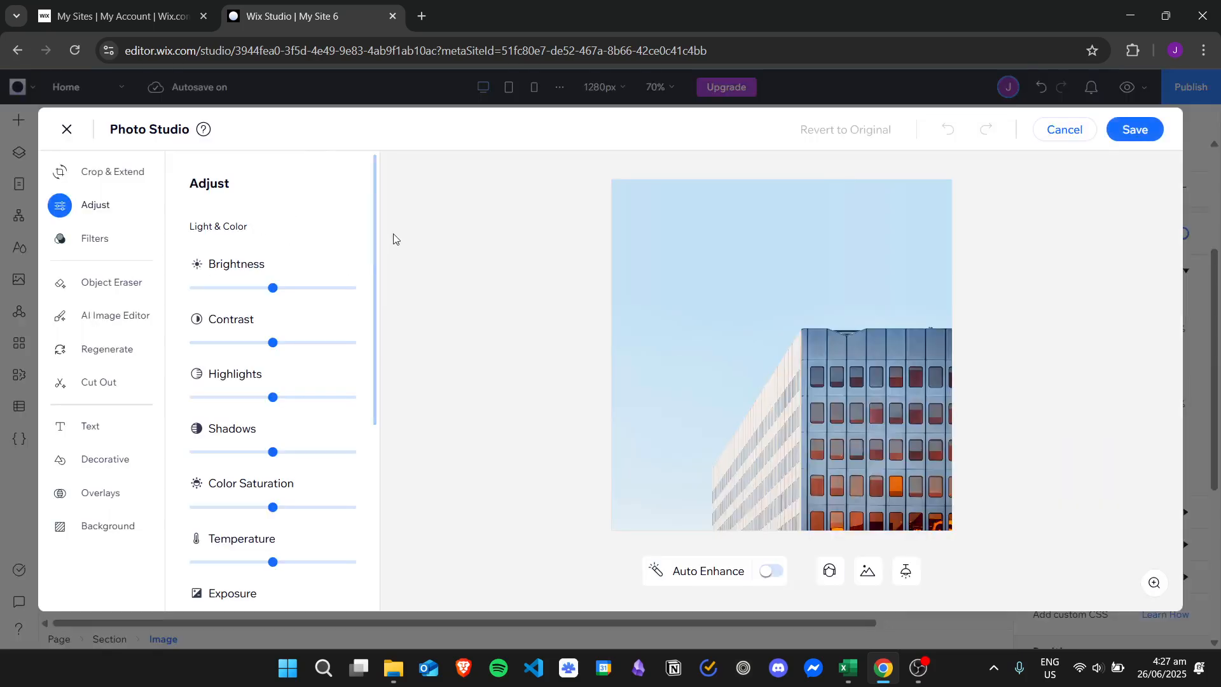
left_click_drag(376, 218, 383, 396)
left_click(114, 492)
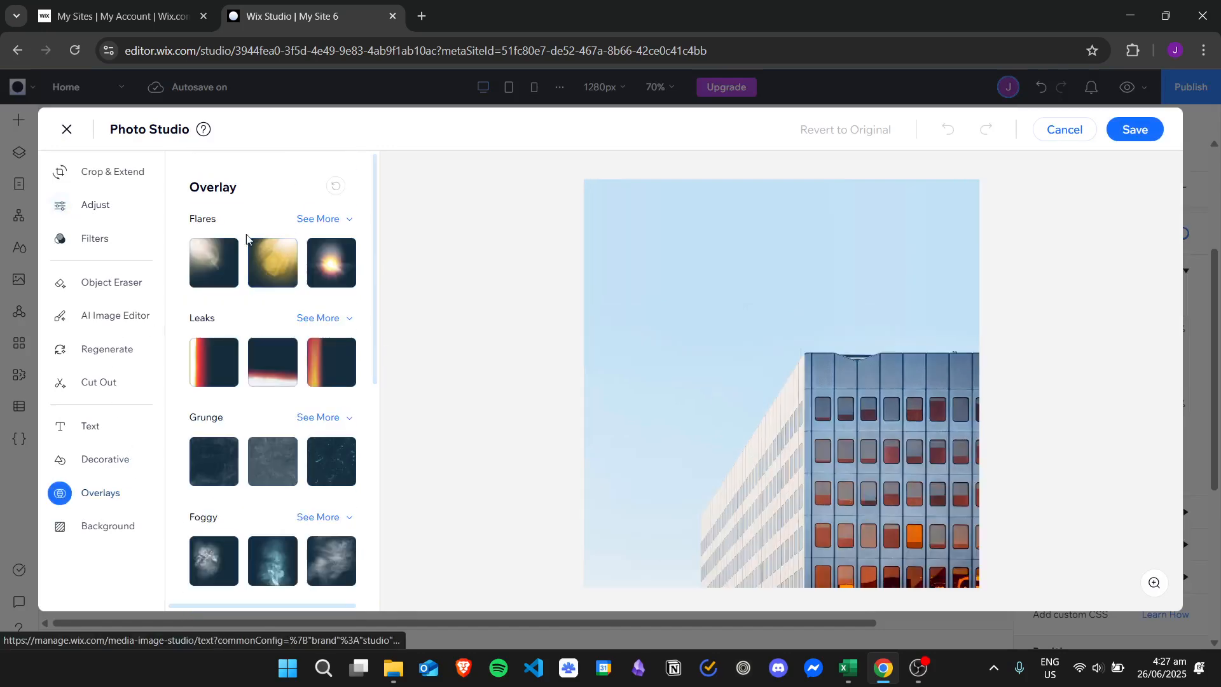
mouse_move(375, 199)
left_mouse_down()
mouse_move(417, 401)
mouse_move(414, 450)
mouse_move(382, 200)
mouse_move(392, 436)
mouse_move(353, 194)
left_mouse_up()
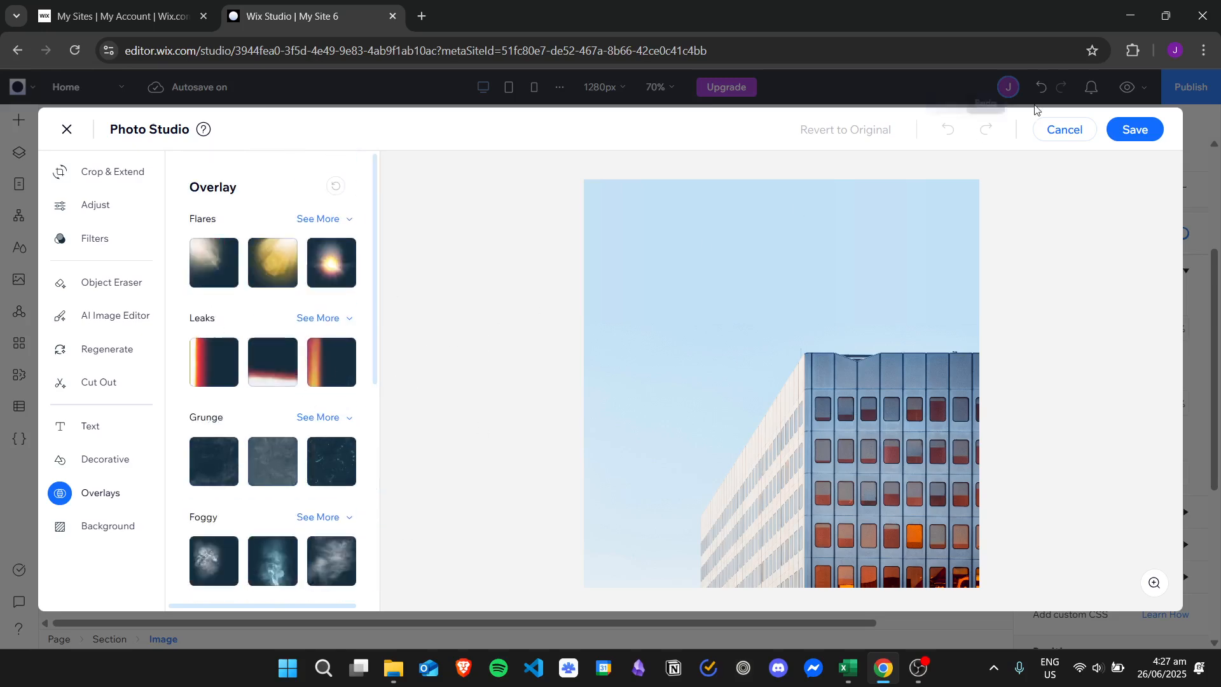
left_click(1062, 130)
- Delete the building image from the section
mouse_move(649, 365)
left_mouse_down()
mouse_move(643, 356)
mouse_move(685, 335)
mouse_move(656, 379)
mouse_move(635, 372)
left_mouse_up()
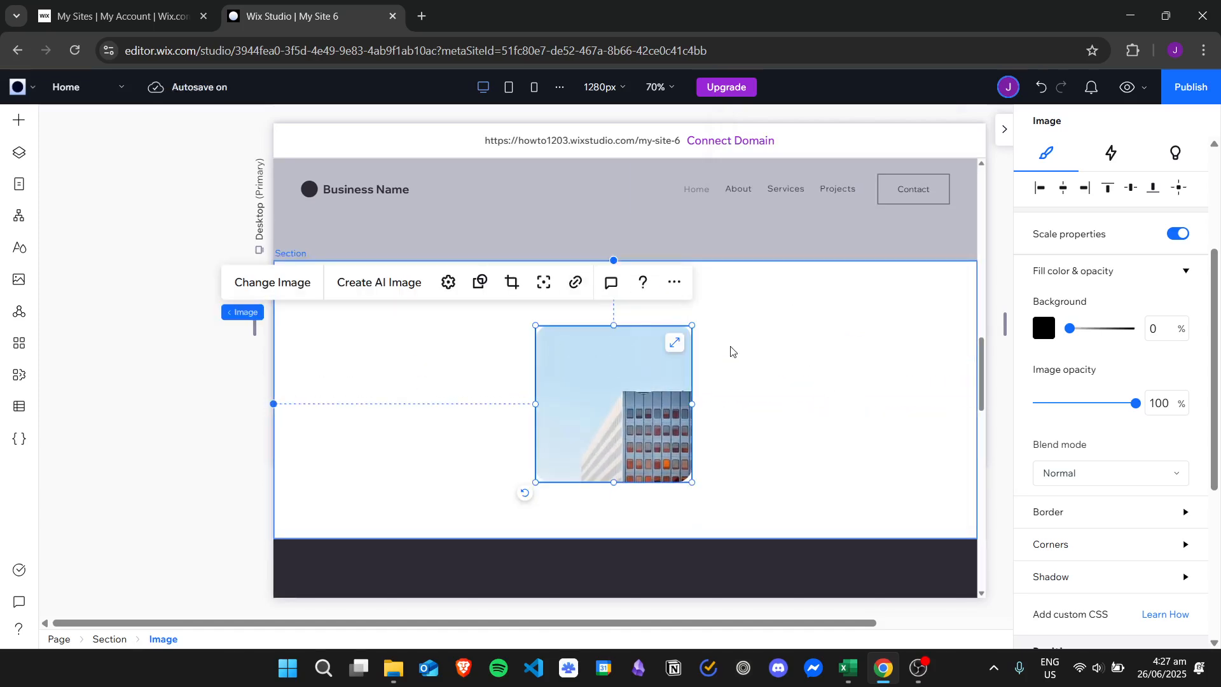
left_click_drag(621, 374, 622, 362)
key("Delete")
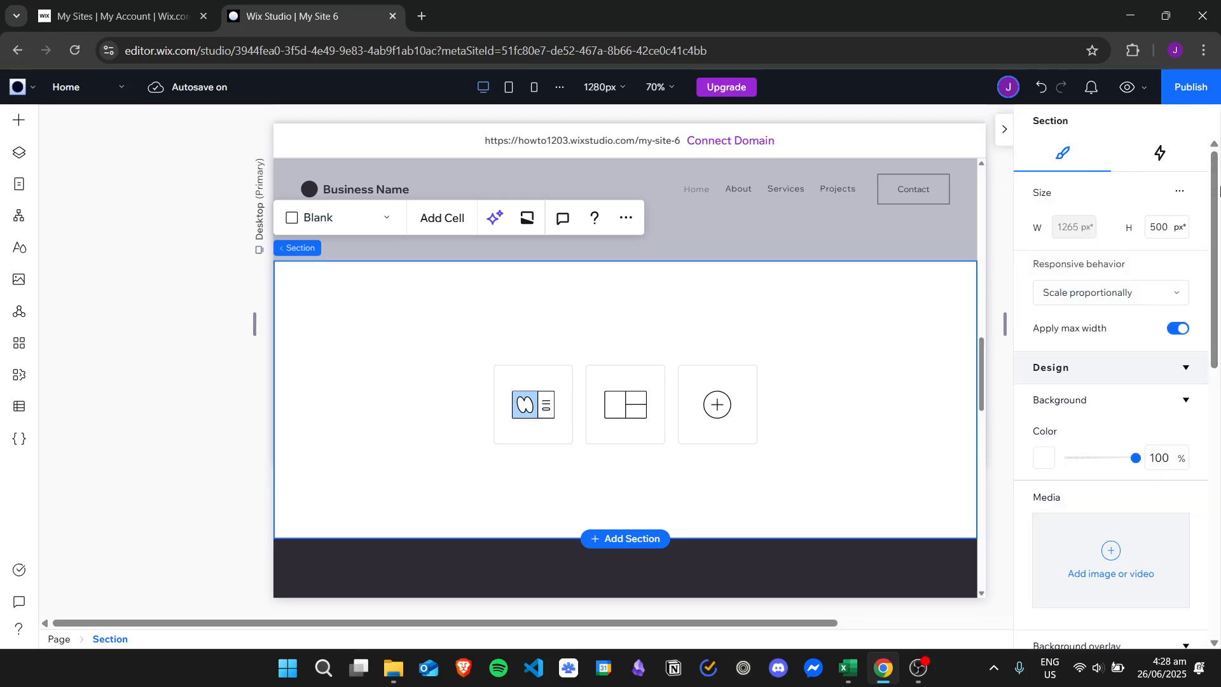
- Open the media chooser for the blank section's background
left_click_drag(1216, 192, 1220, 267)
scroll(1152, 340, "down", 1)
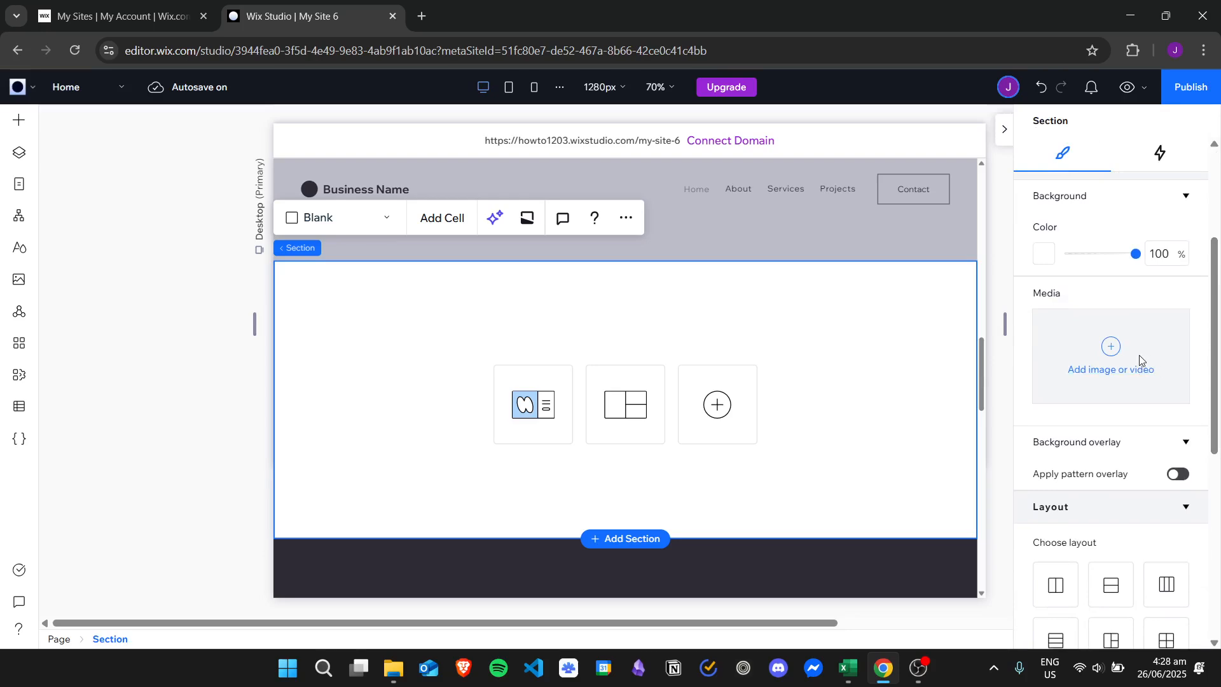
left_click(1140, 360)
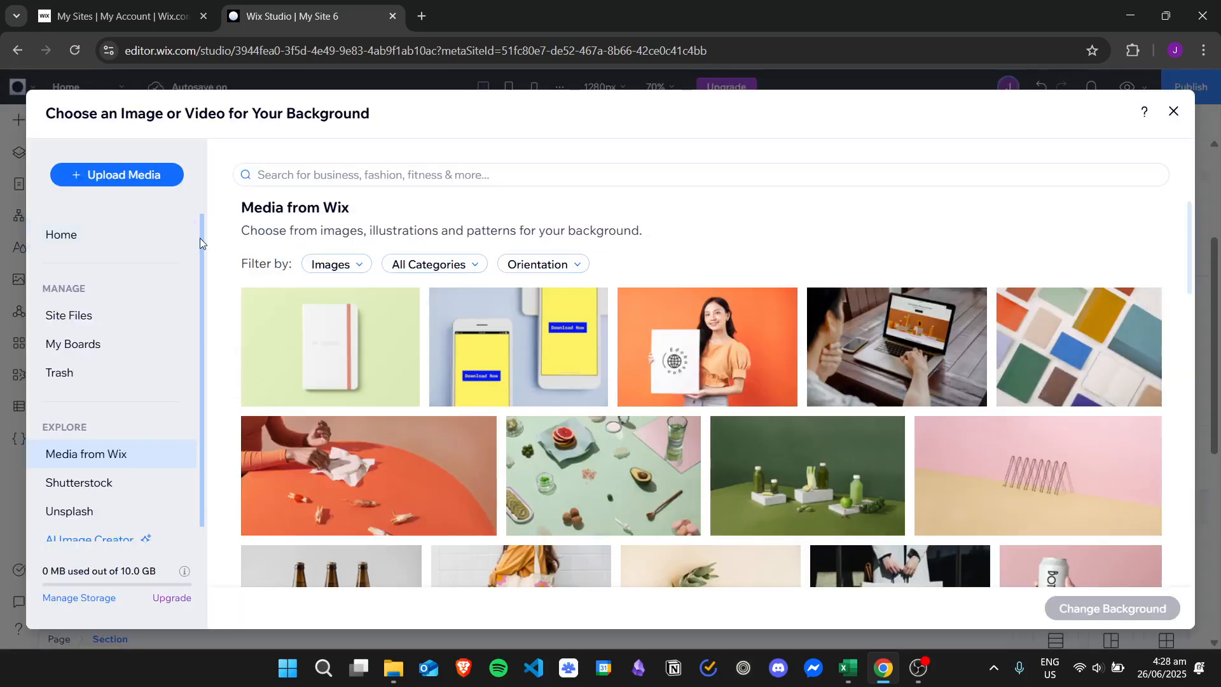
- Browse the Shutterstock, Unsplash, Media from Wix and Site Files sources for background media
left_click_drag(202, 240, 208, 325)
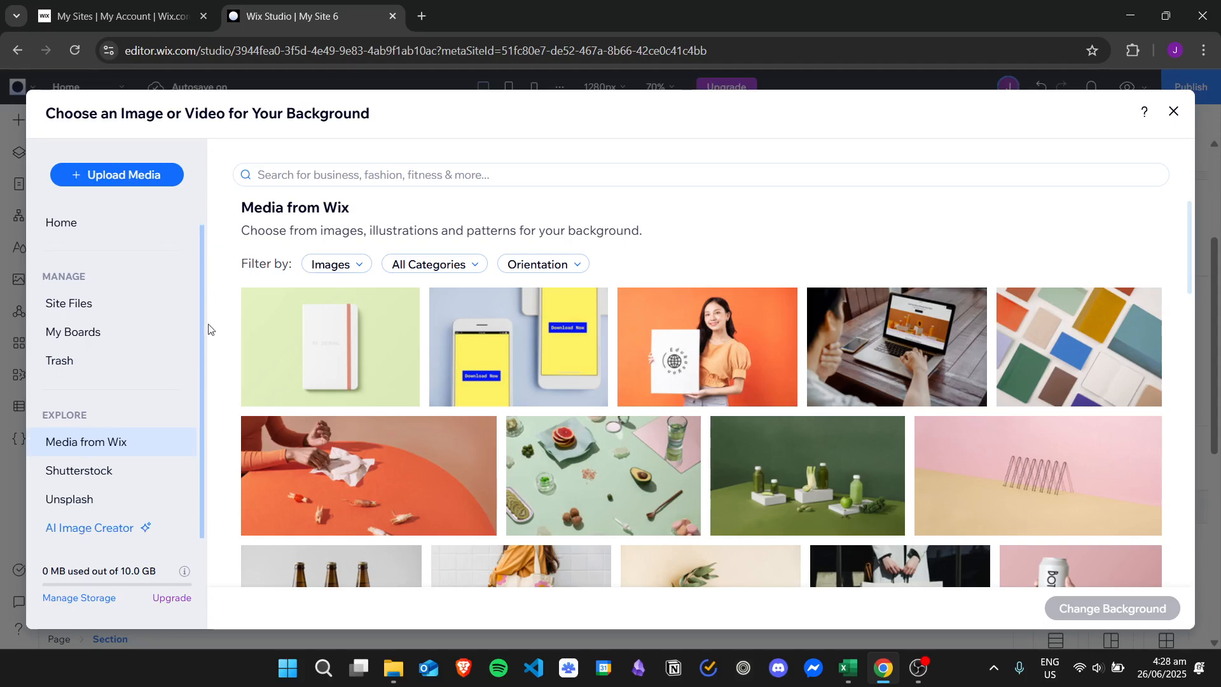
left_click(131, 480)
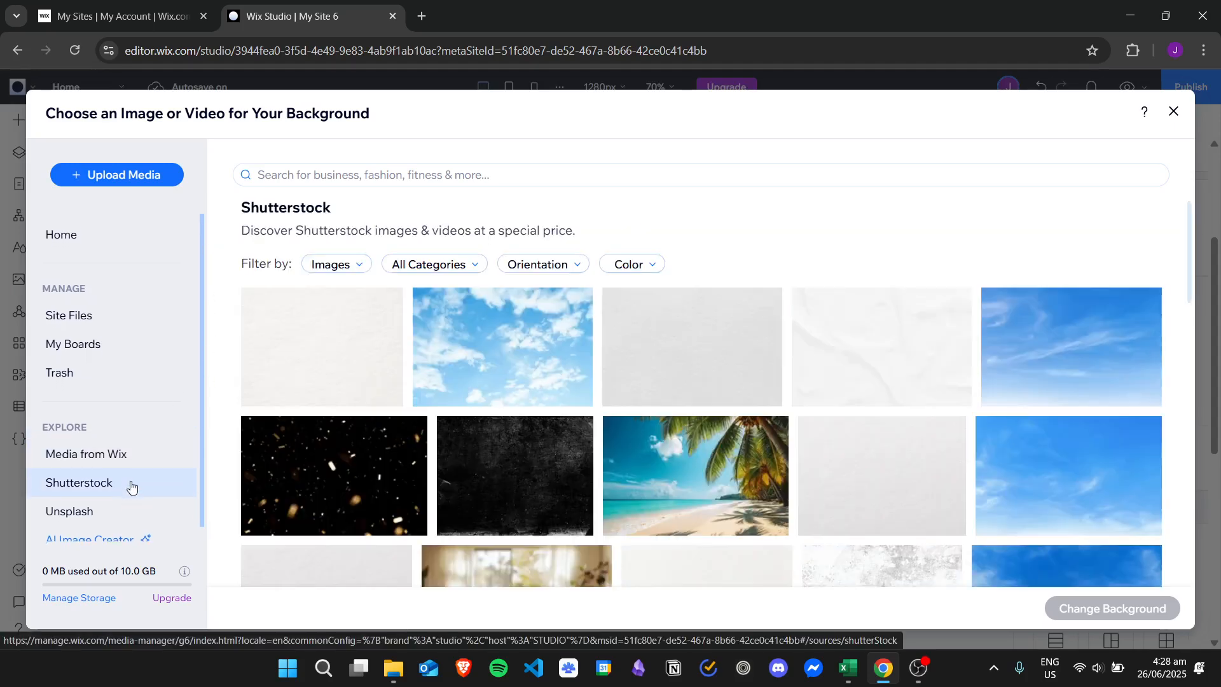
left_click(130, 520)
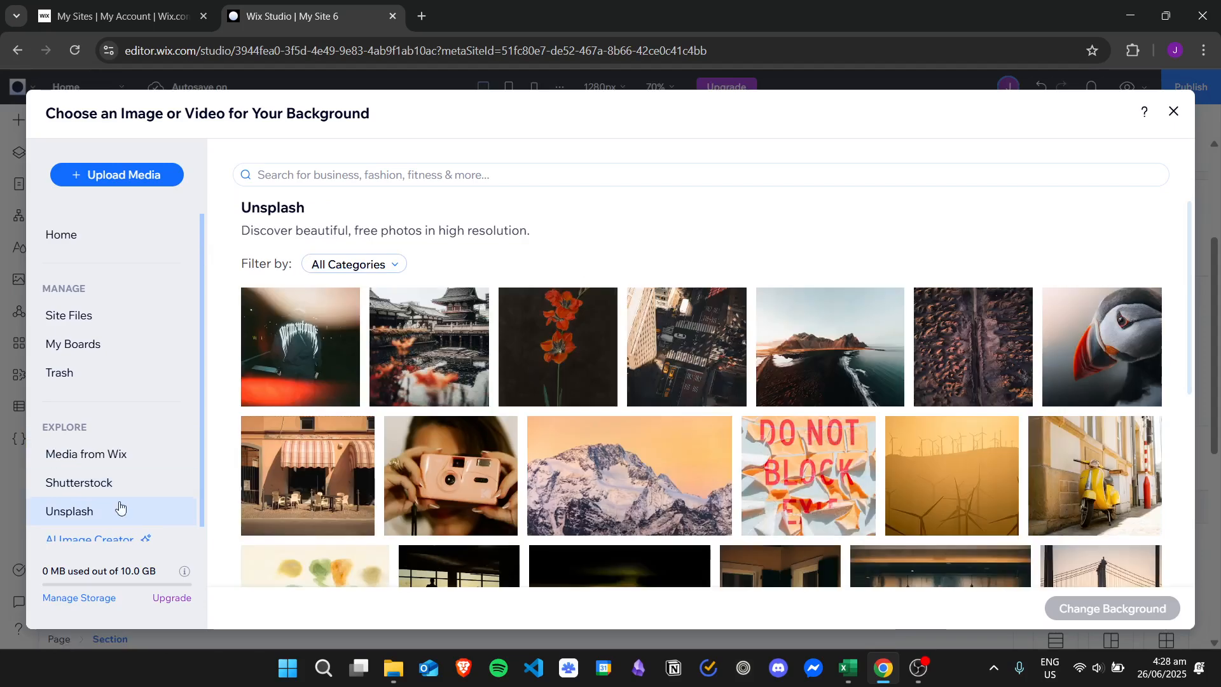
left_click(117, 482)
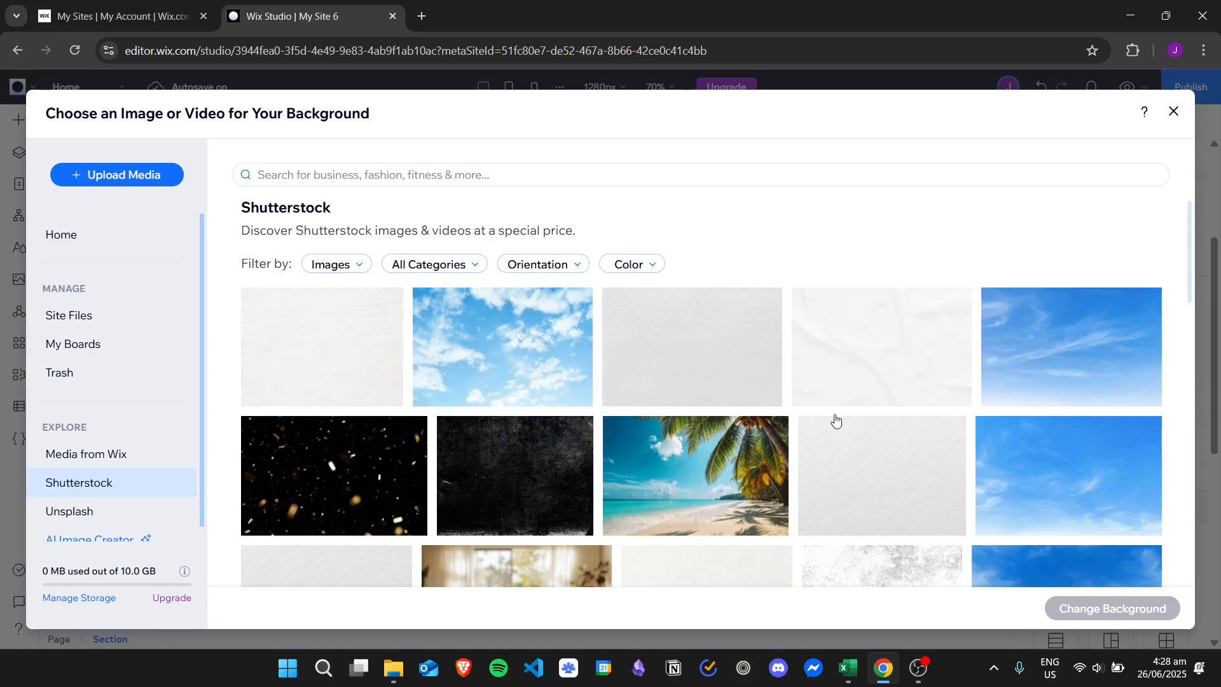
left_click(83, 451)
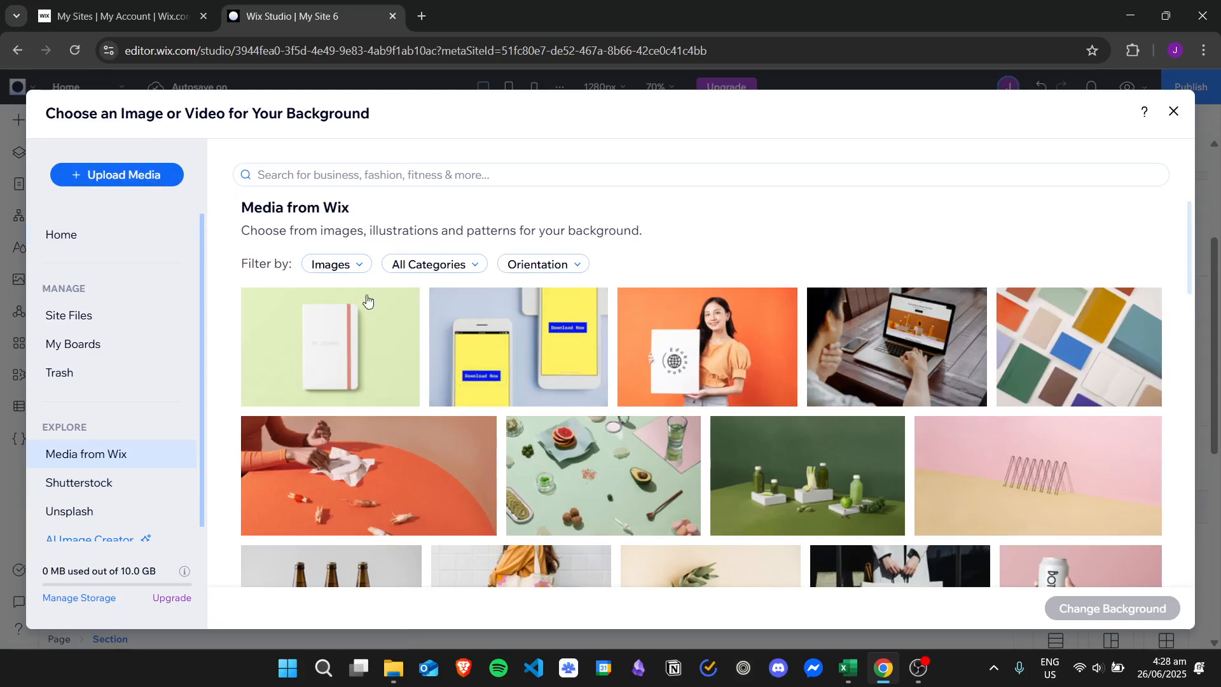
left_click(106, 311)
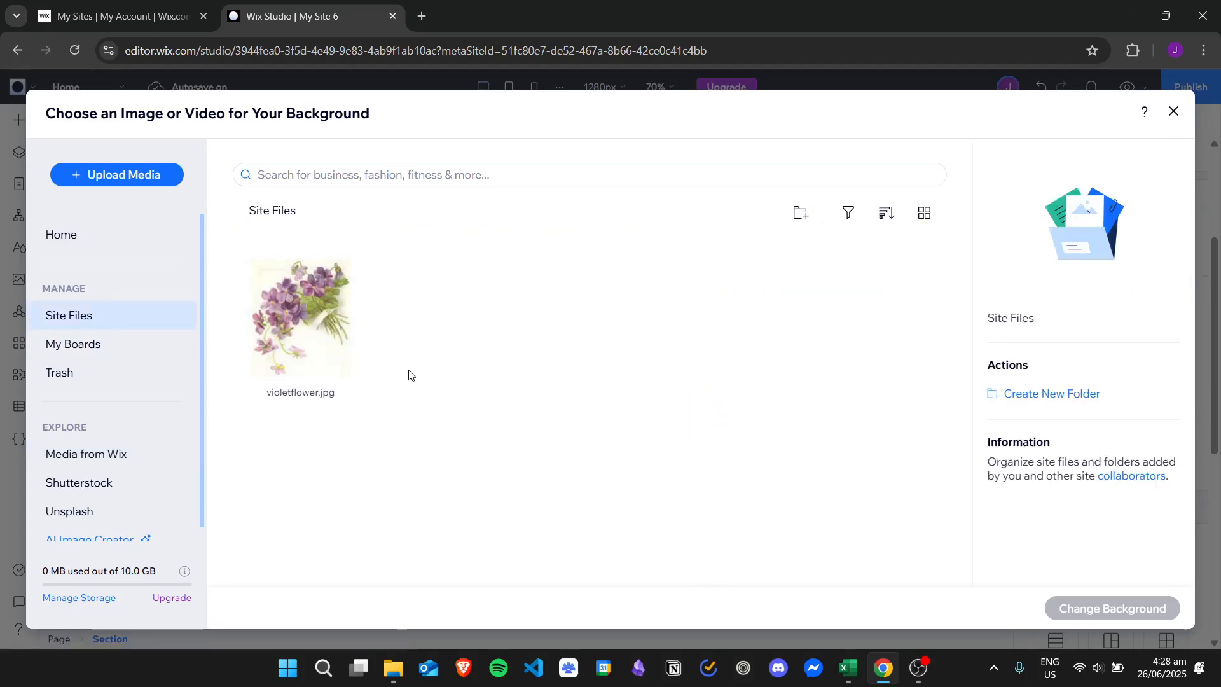
- Set the section's background to the Media from Wix photo of a smartphone on a plain grey surface
left_click(117, 455)
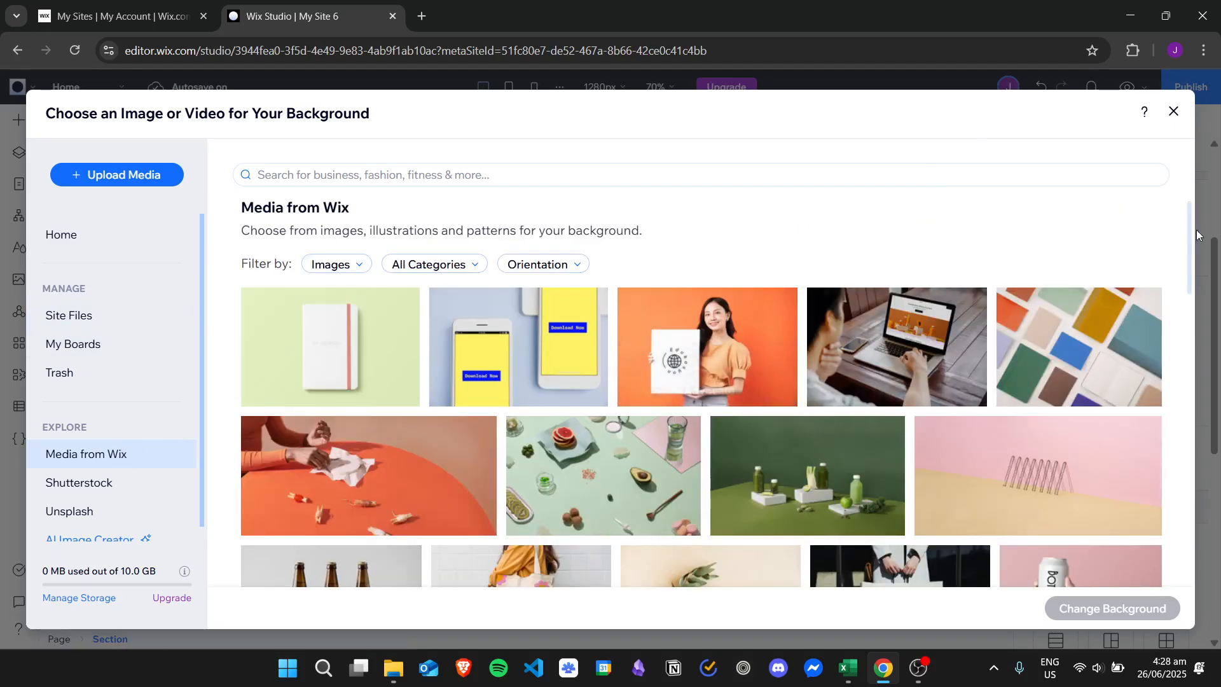
left_click_drag(1196, 236, 1184, 382)
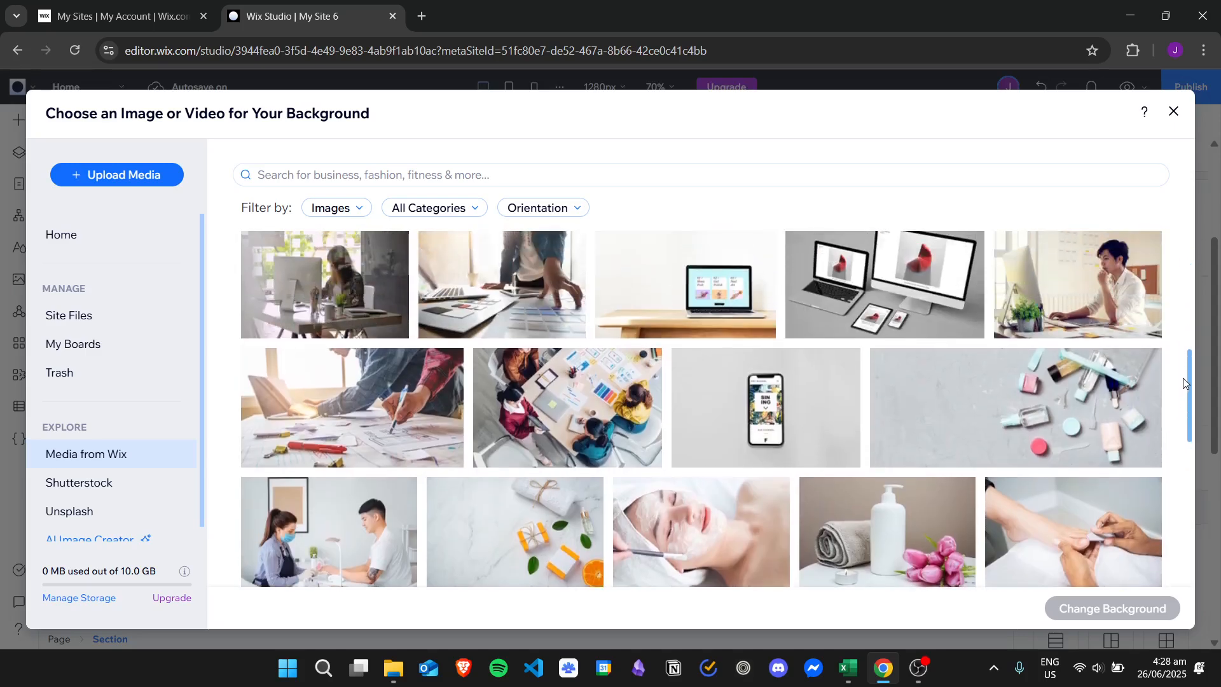
left_click(766, 407)
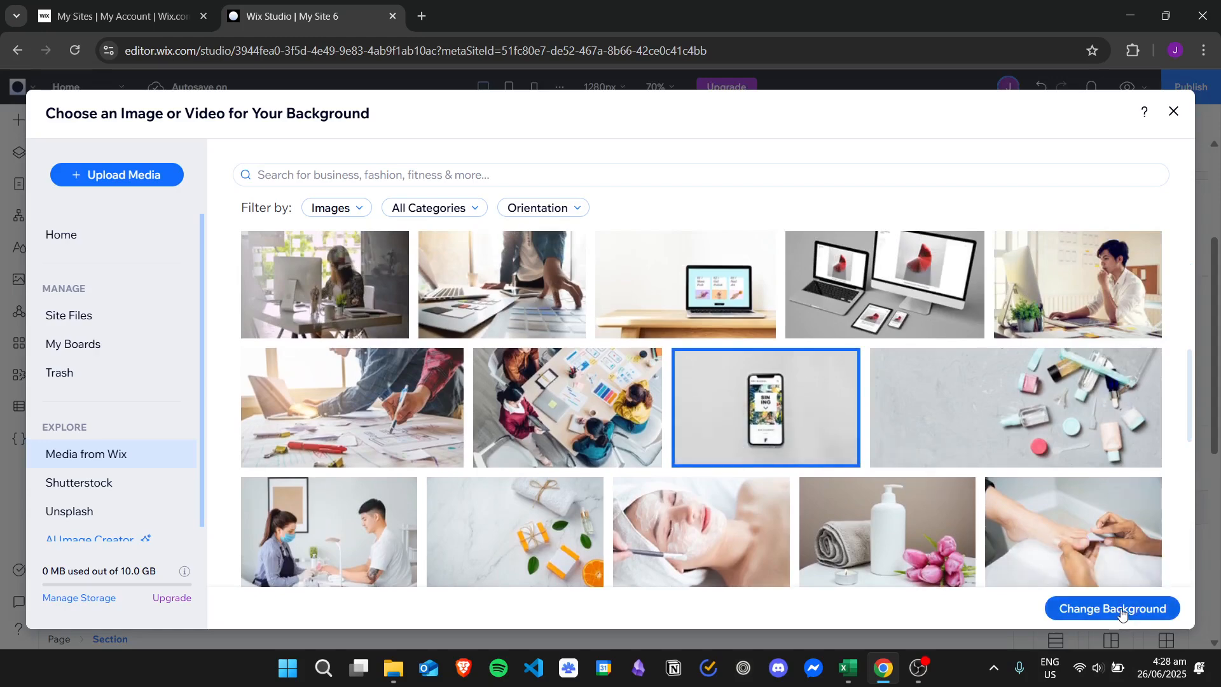
left_click(1122, 610)
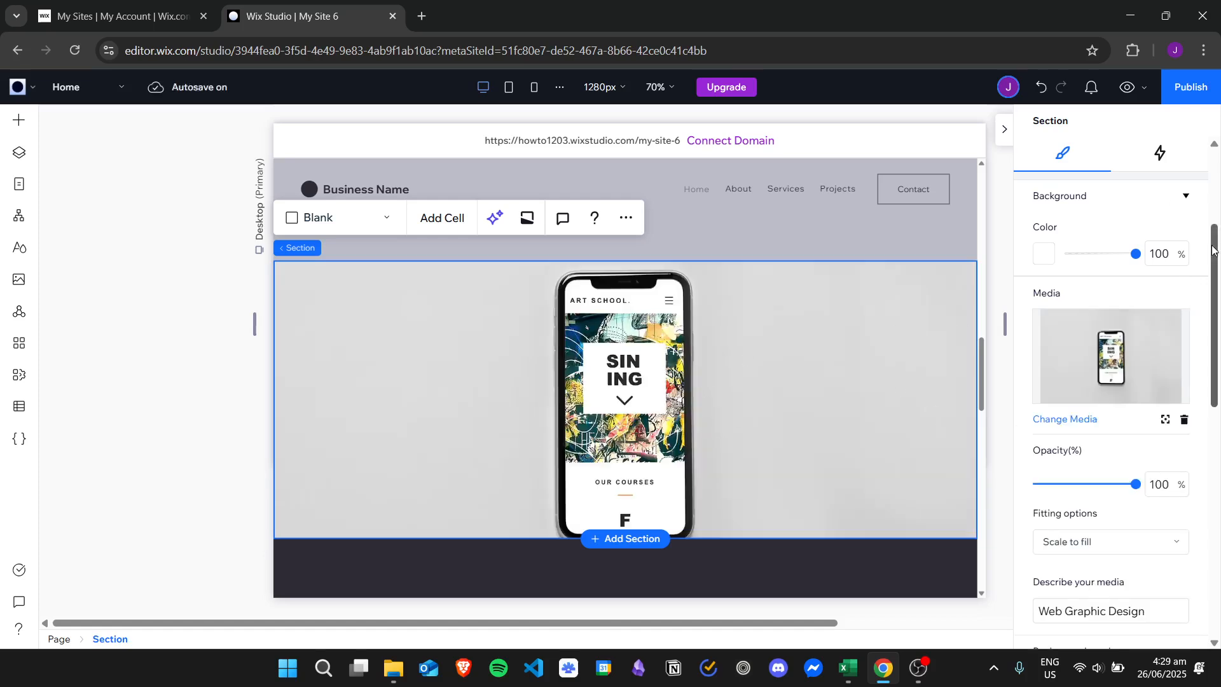
- Change the section's background colour to a radial gradient
left_click_drag(1212, 254, 1217, 232)
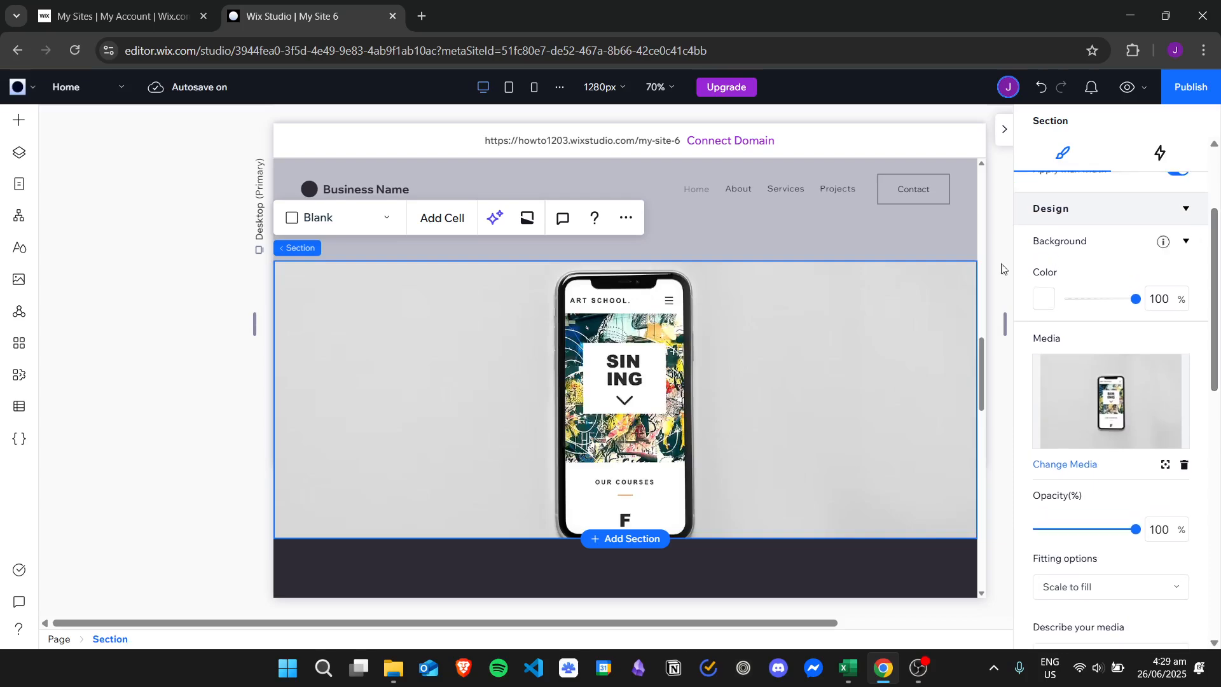
left_click(1051, 299)
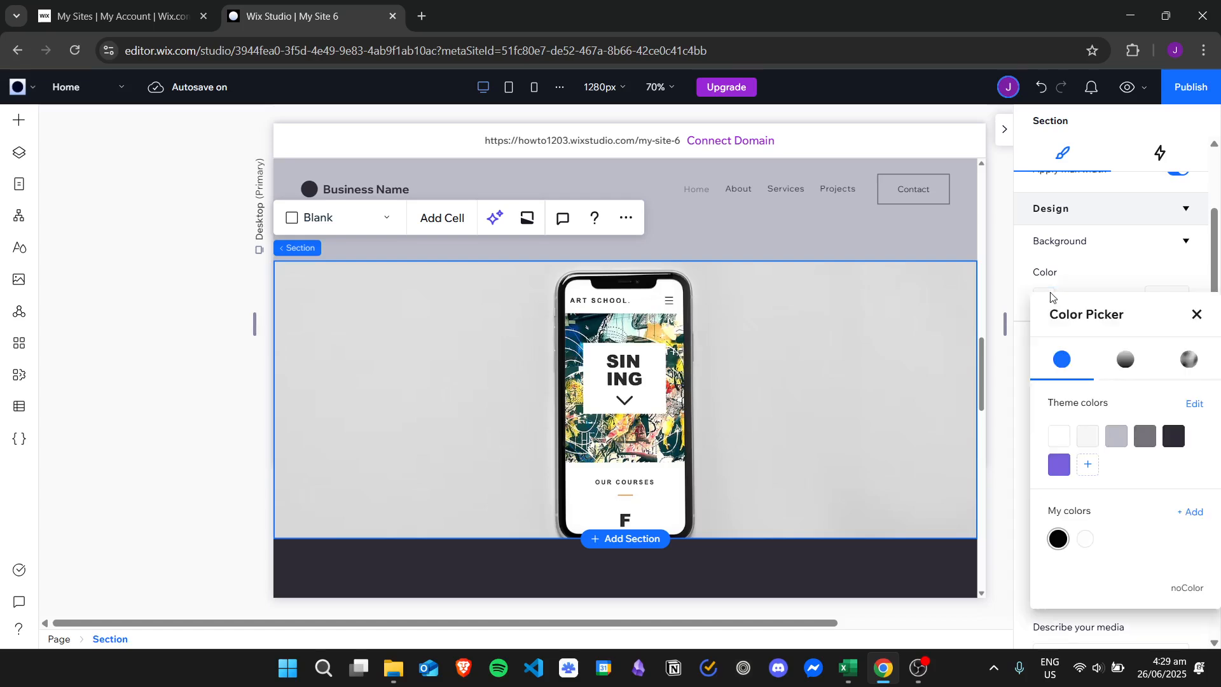
left_click(1129, 368)
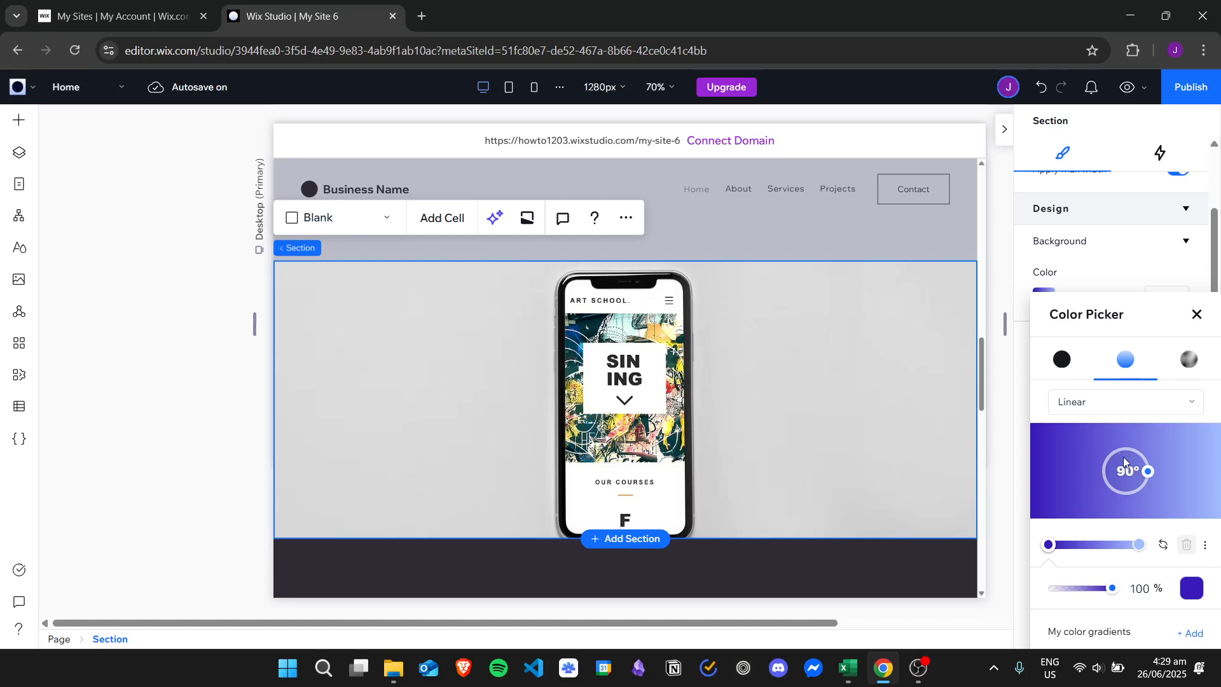
left_click(1118, 415)
left_click(1127, 410)
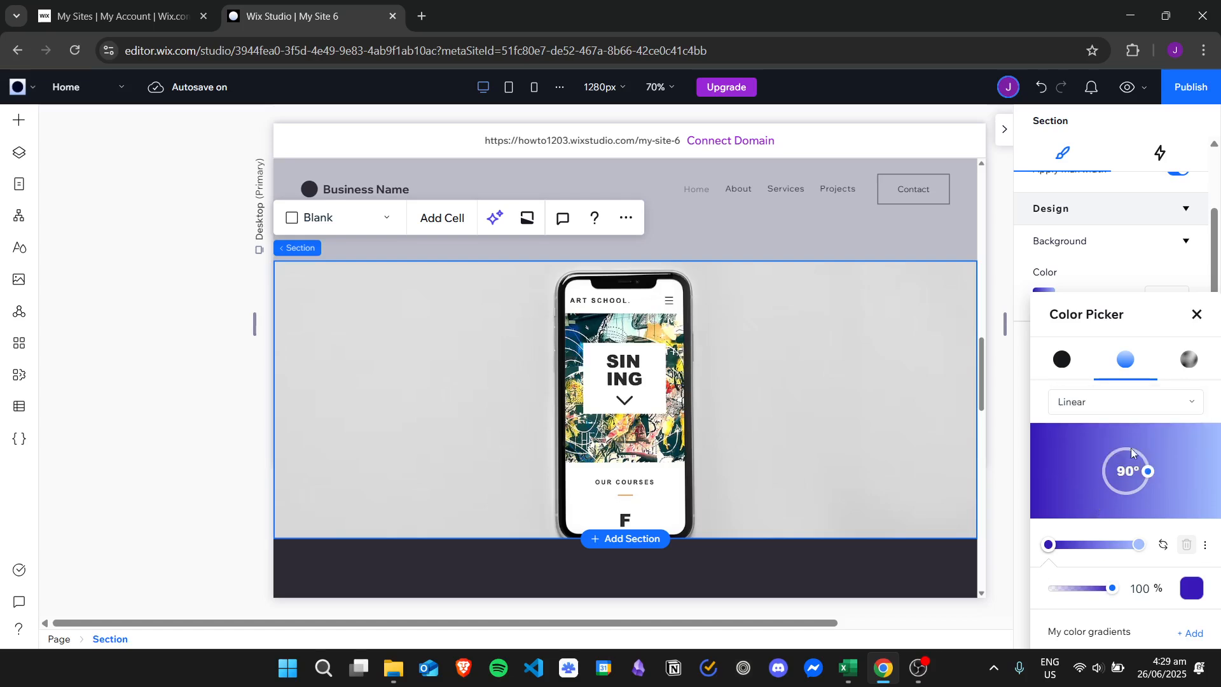
left_click(1129, 411)
left_click(1093, 434)
mouse_move(1125, 470)
left_mouse_down()
mouse_move(1098, 468)
mouse_move(1129, 475)
left_mouse_up()
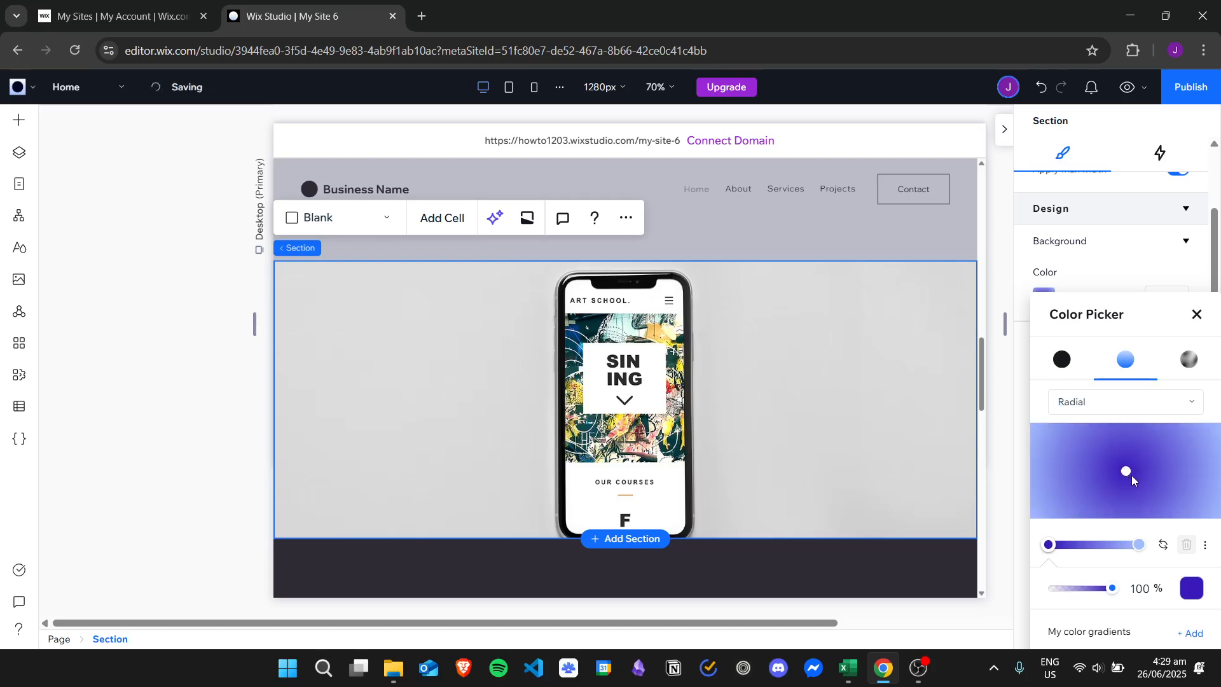
- Add #BA19B4 as a theme colour for the radial gradient's centre and close the colour settings
left_click(1191, 588)
left_click(1087, 420)
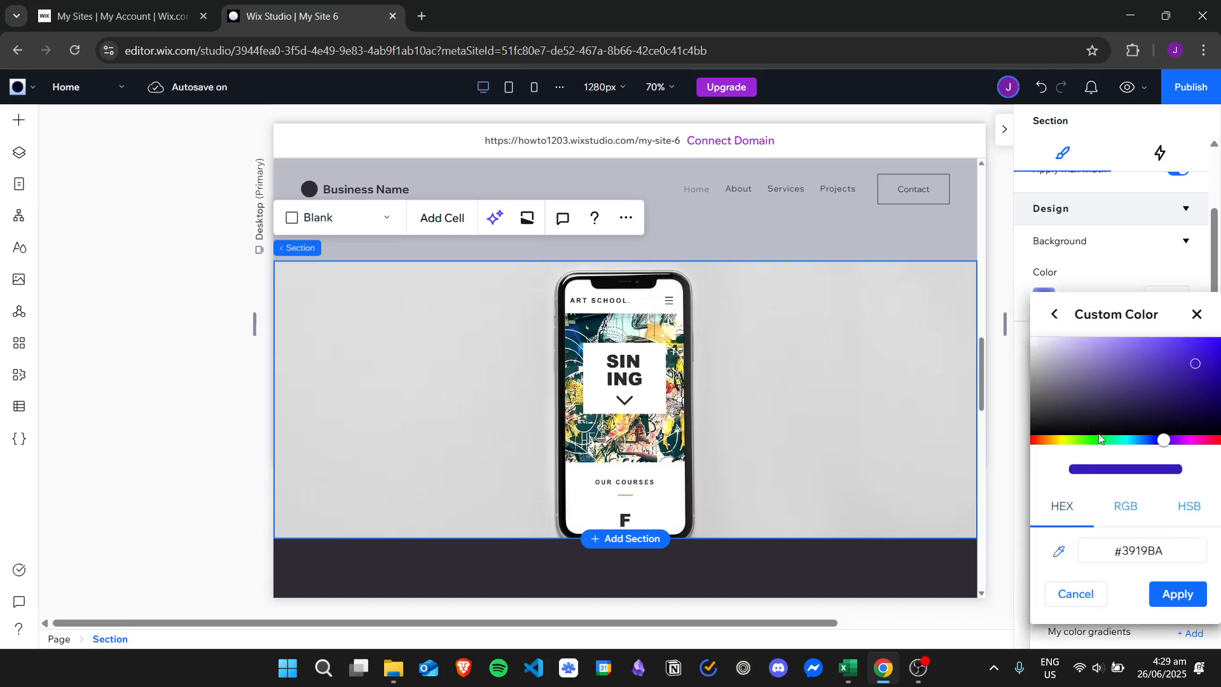
left_click_drag(1163, 439, 1191, 441)
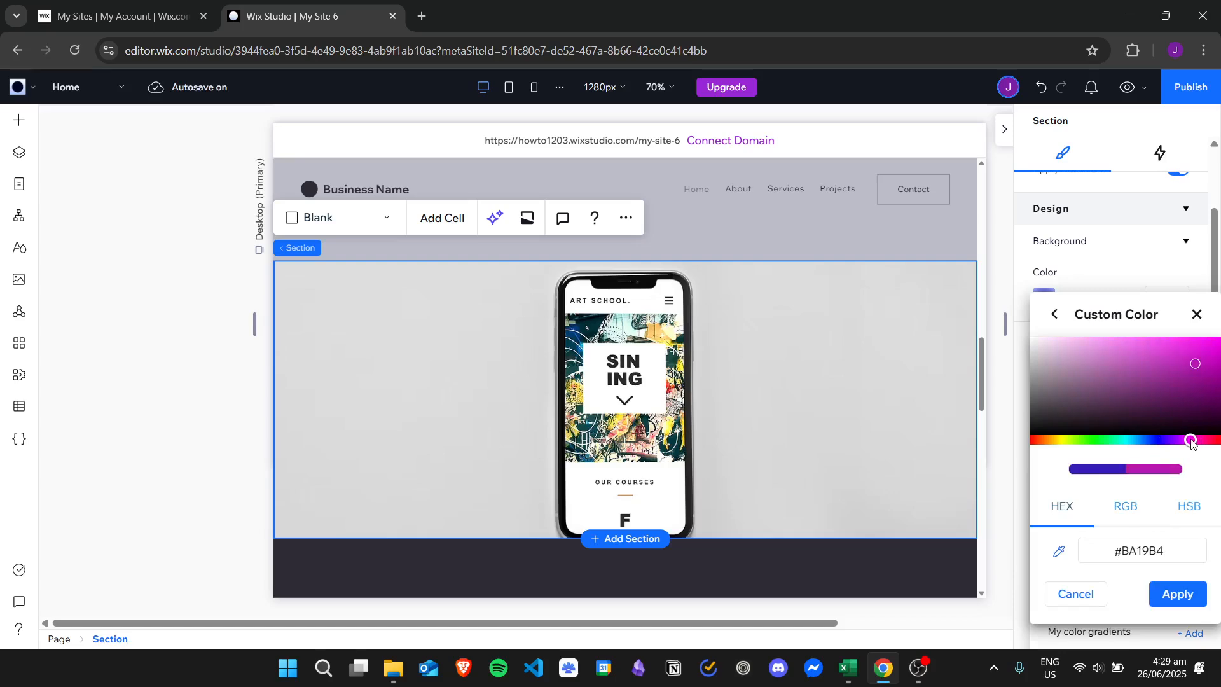
left_click(1180, 594)
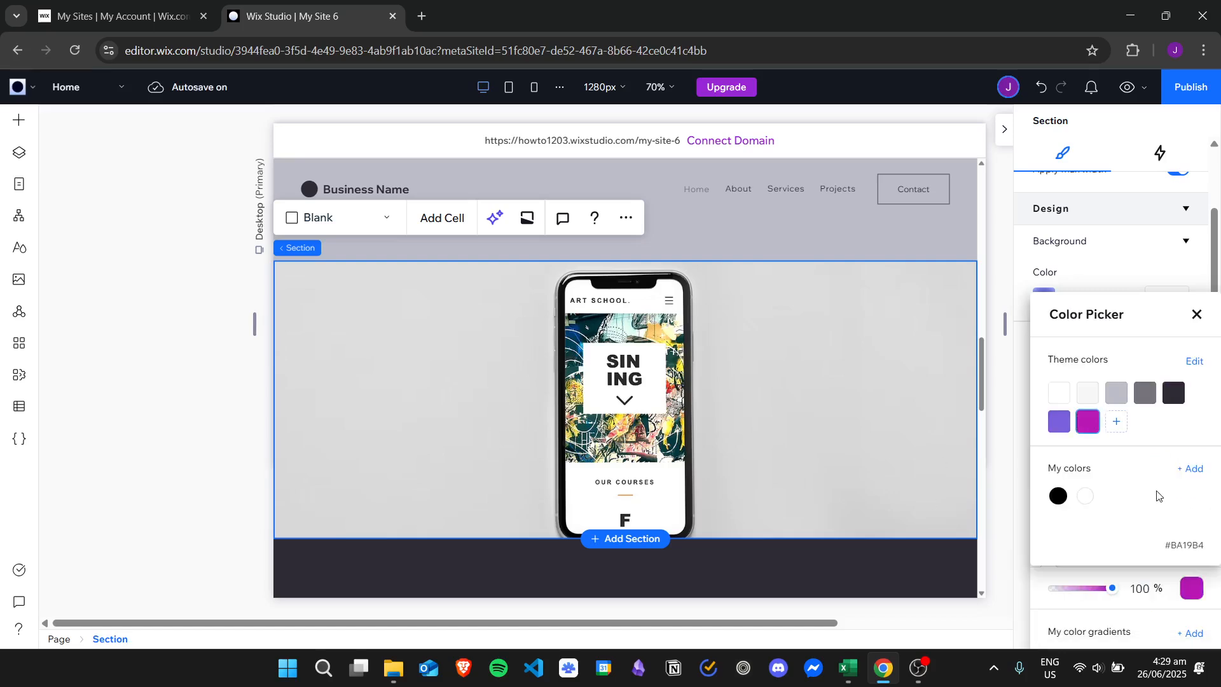
left_click(1197, 318)
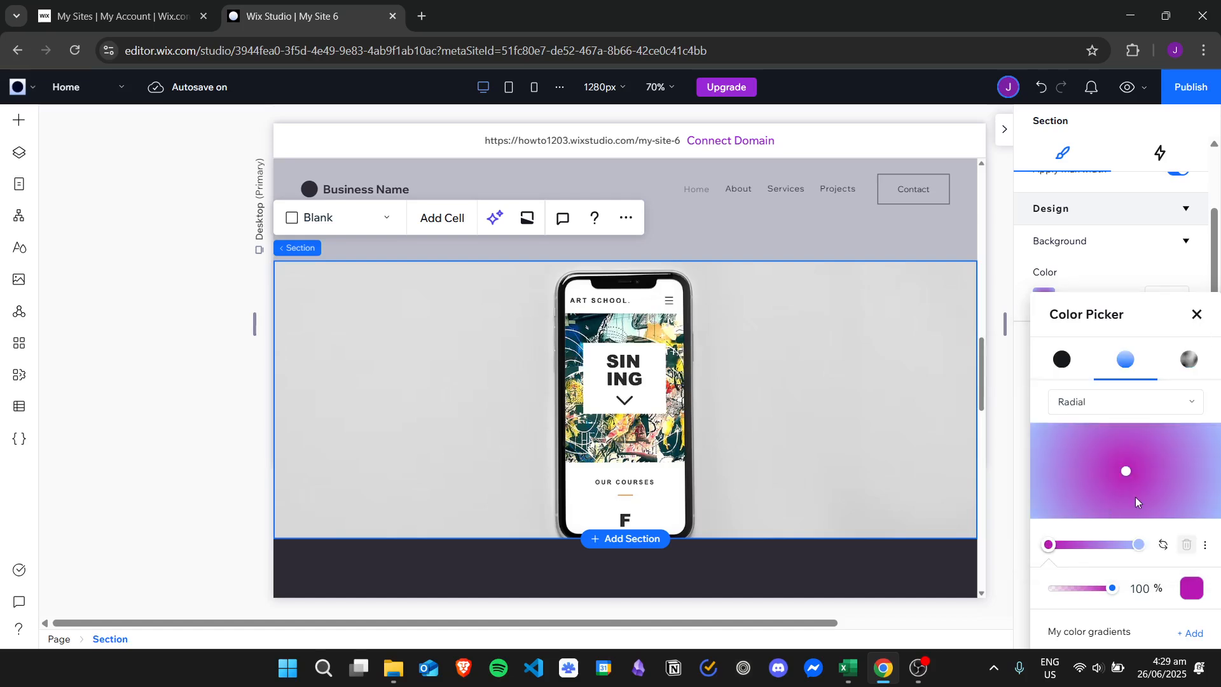
left_click(1196, 314)
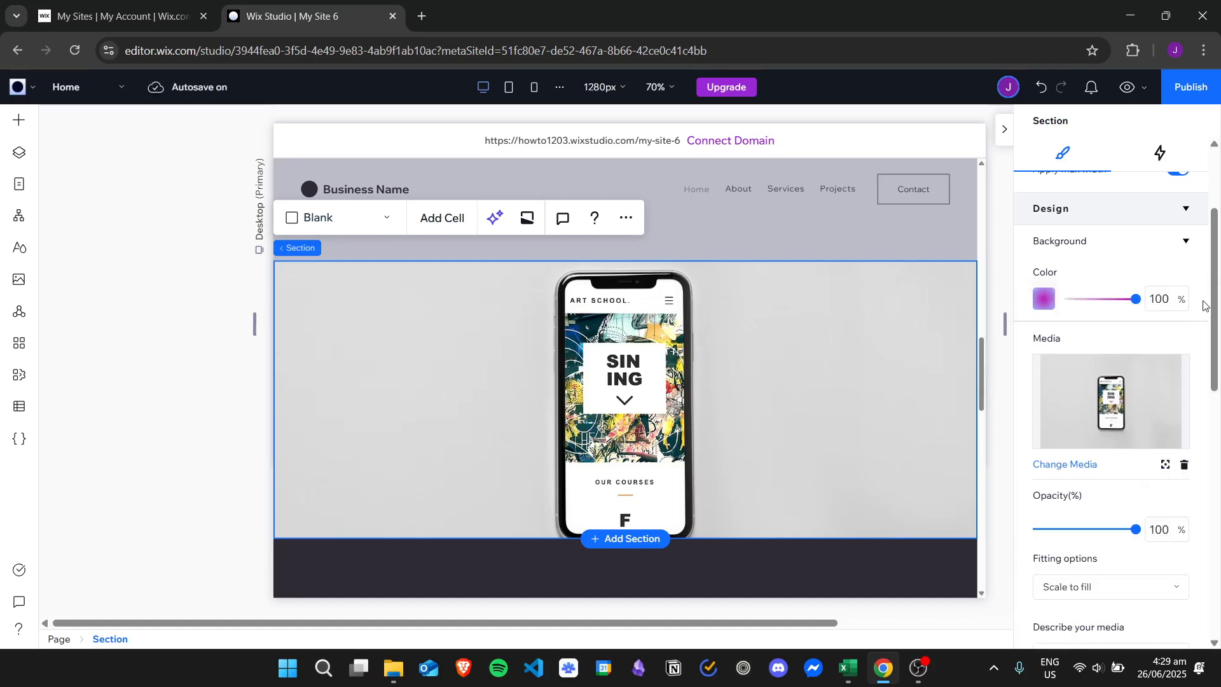
- Lower the opacity of the section's background photo to 25%
left_click_drag(1137, 534, 1015, 521)
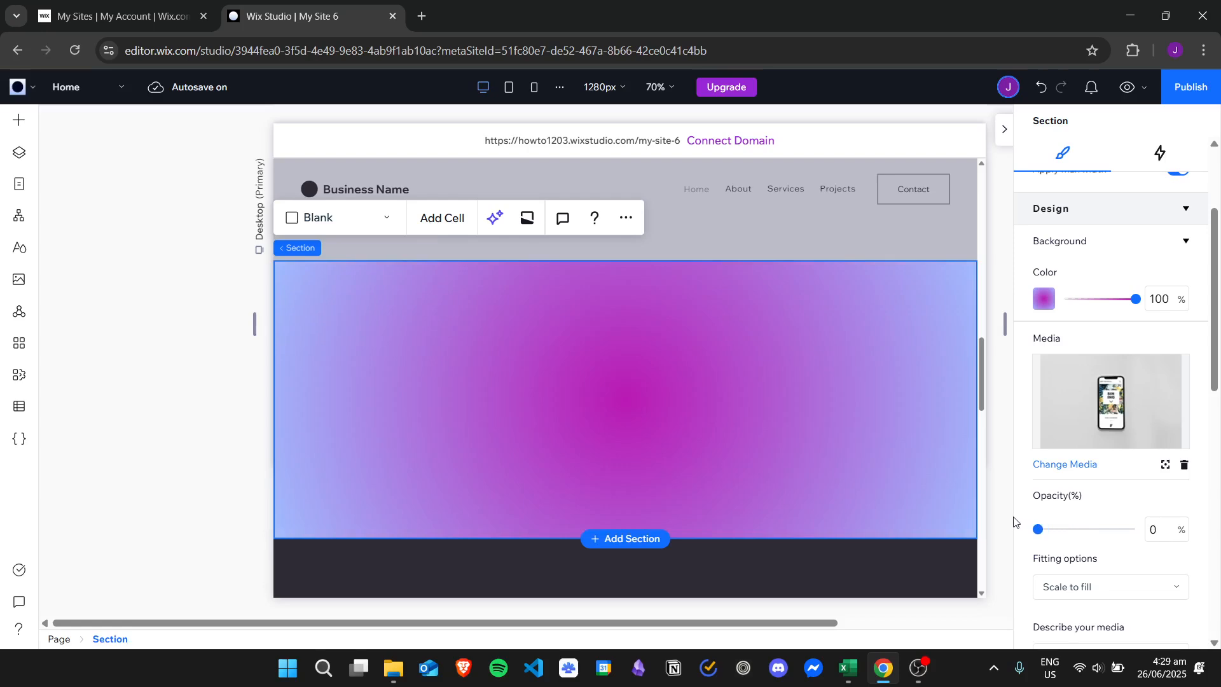
mouse_move(1044, 522)
left_mouse_down()
mouse_move(1085, 527)
mouse_move(1060, 528)
left_mouse_up()
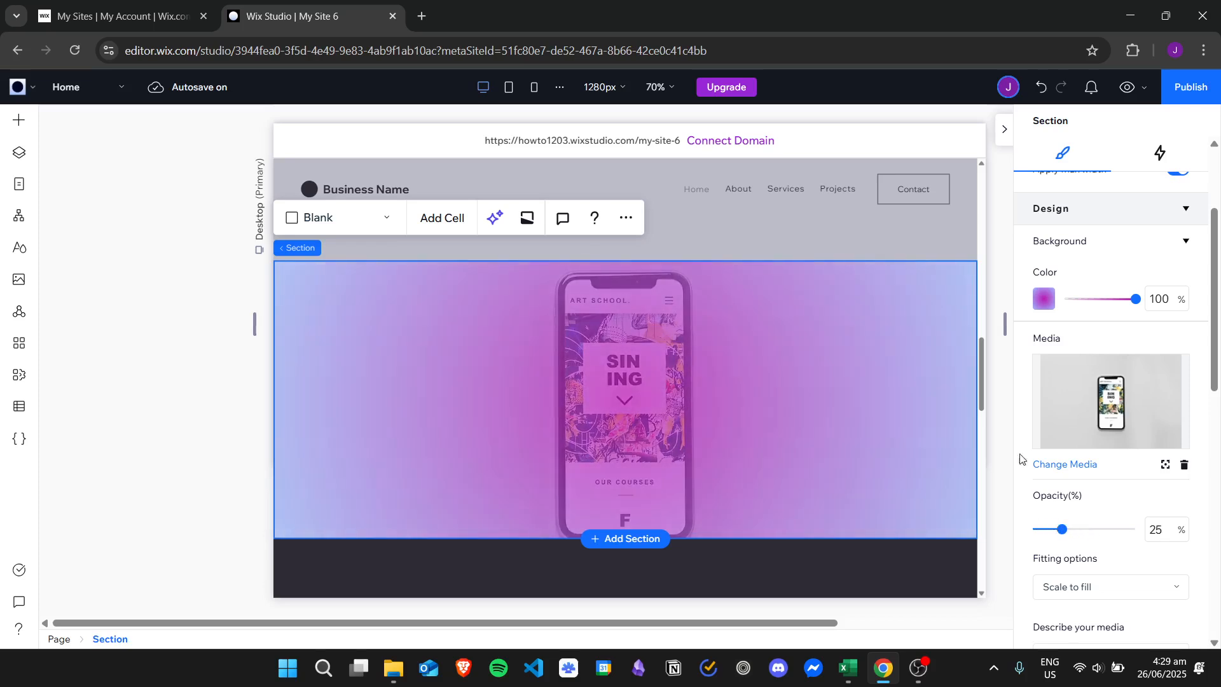
- Try several saved gradients as the section's background colour and settle on the linear grey, light blue and purple one
scroll(1201, 338, "down", 1)
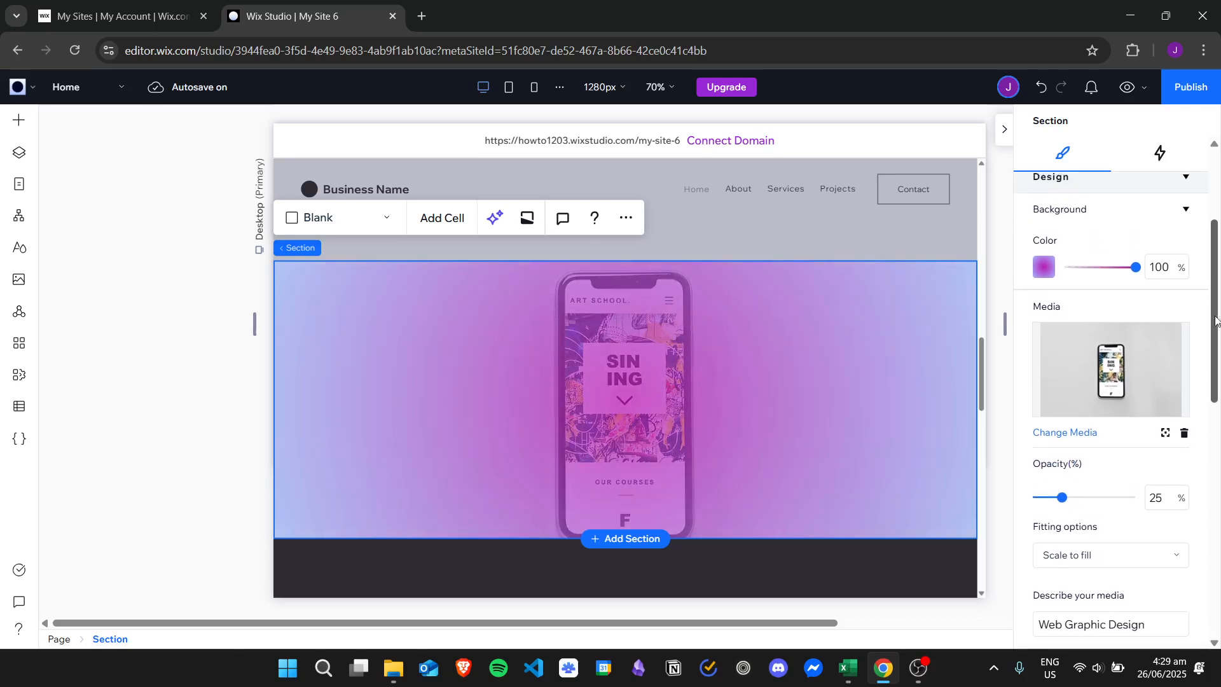
left_click(1043, 267)
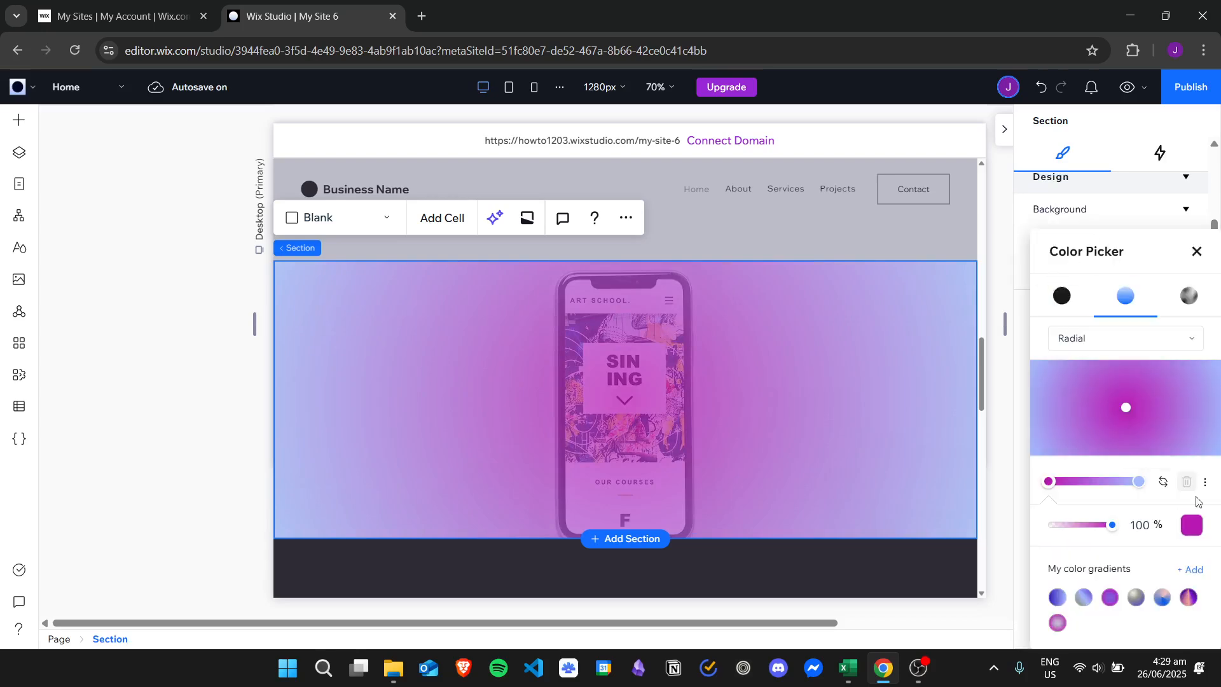
left_click(1136, 597)
left_click(1162, 598)
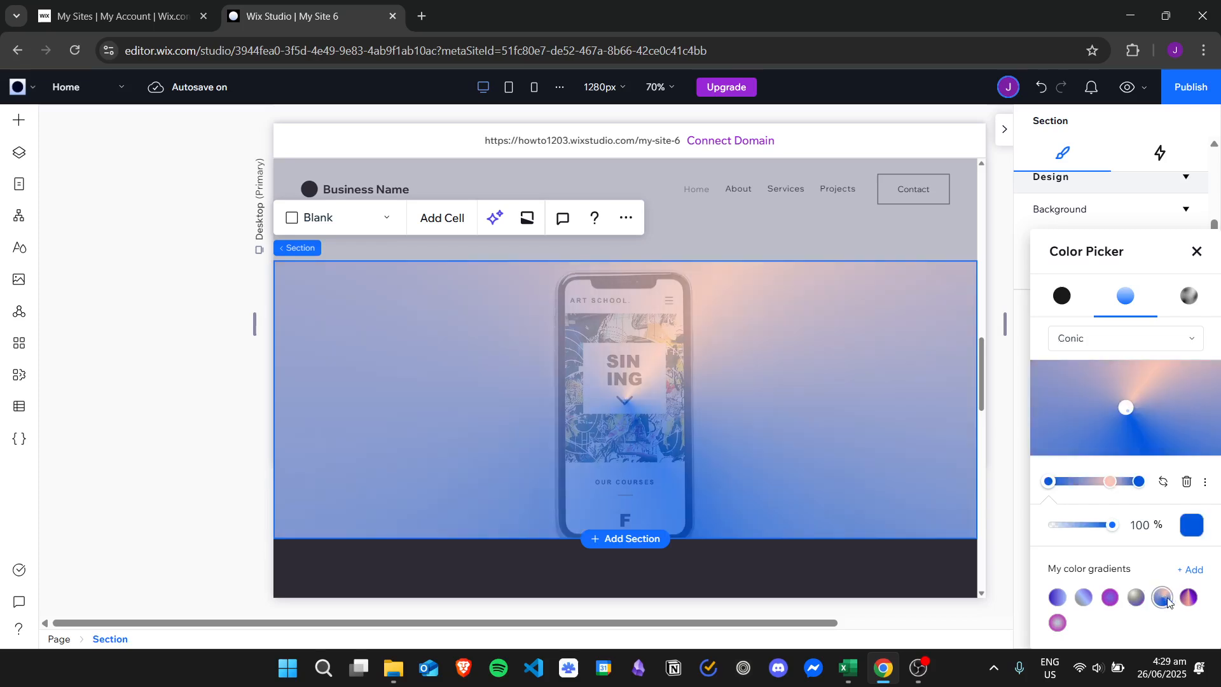
left_click(1188, 598)
left_click(1161, 597)
left_click(1136, 598)
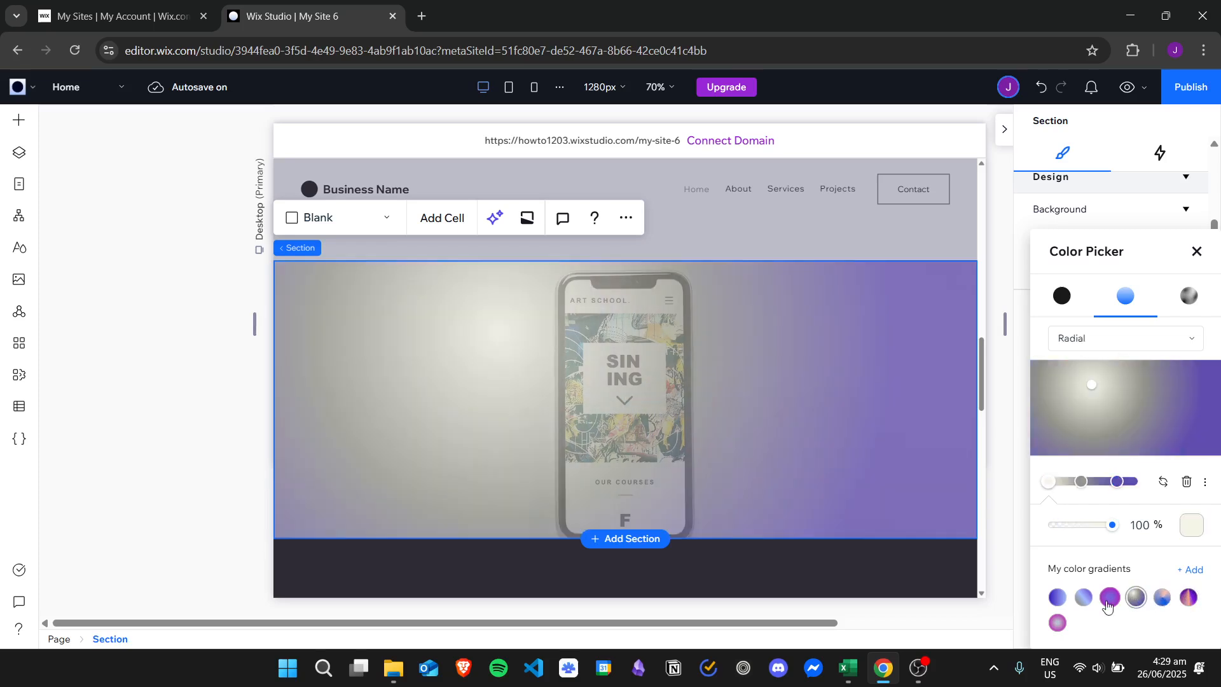
left_click(1110, 597)
left_click(1084, 598)
- Change the gradient type to Conic and recolour its grey stop with a new theme colour, #A0AF37
left_click(1079, 338)
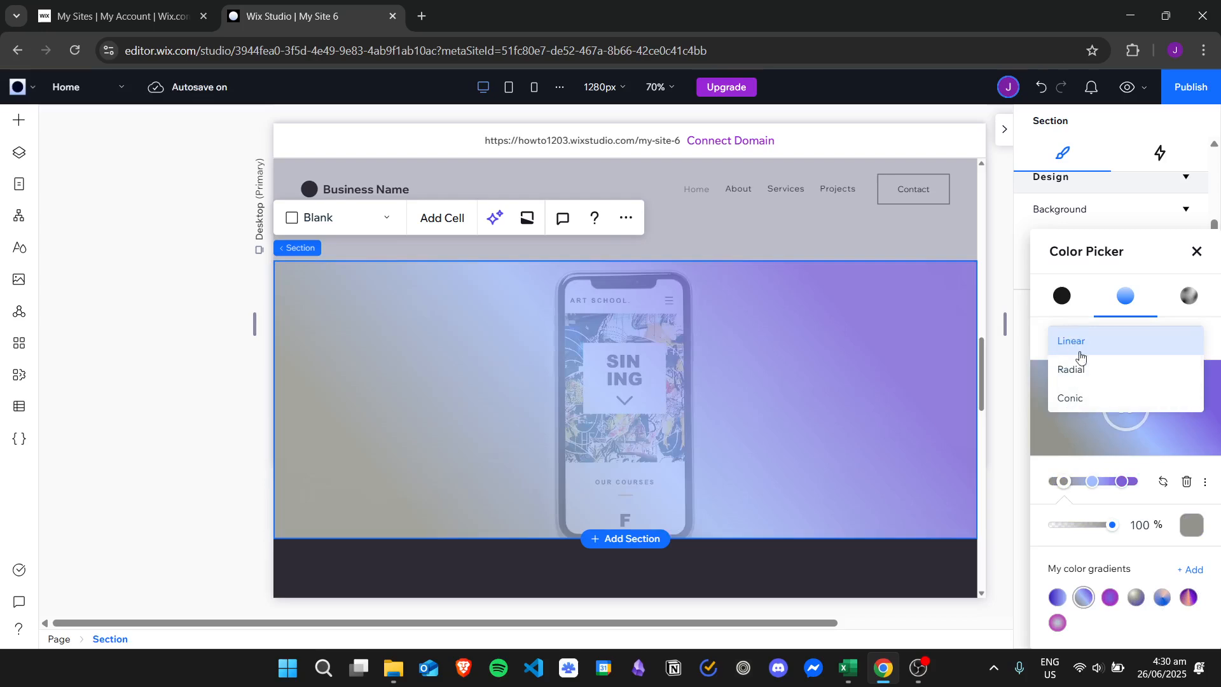
left_click(1106, 399)
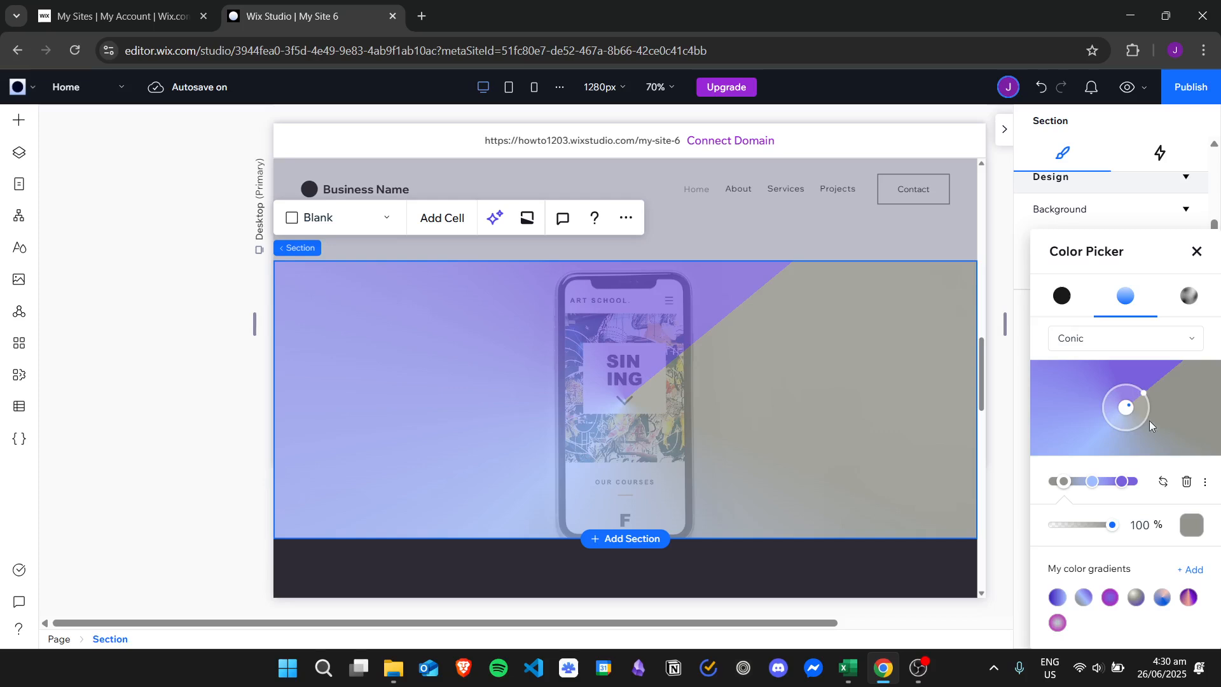
left_click(1190, 525)
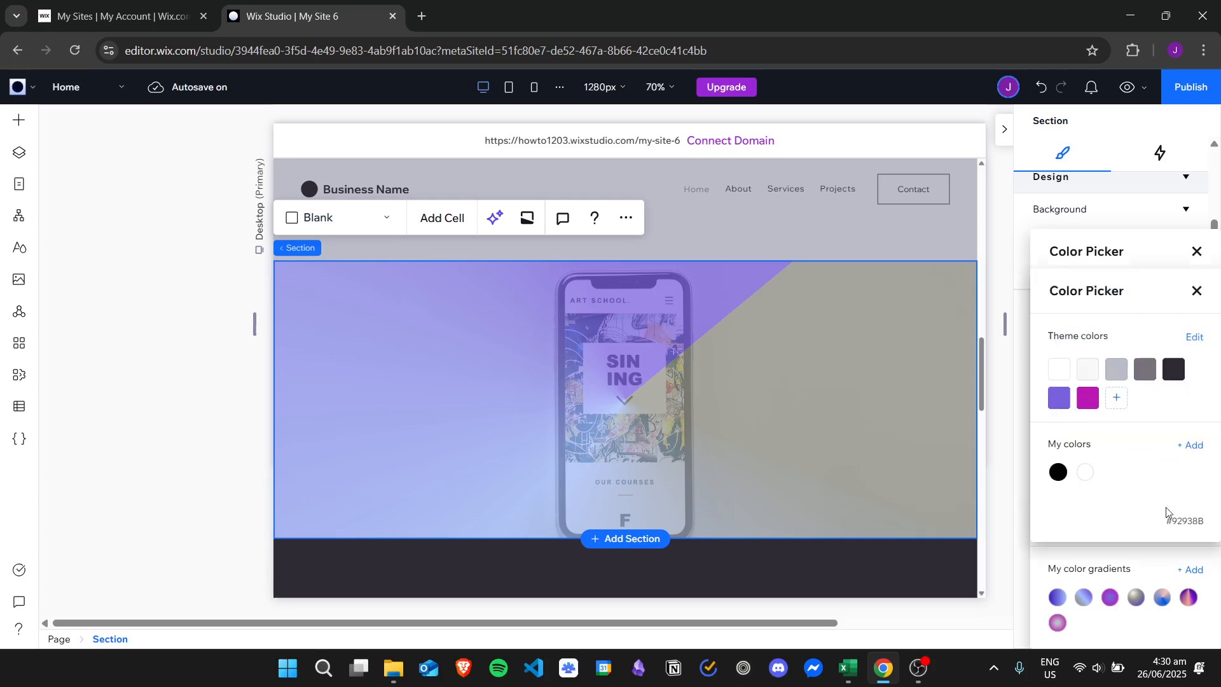
left_click(1115, 396)
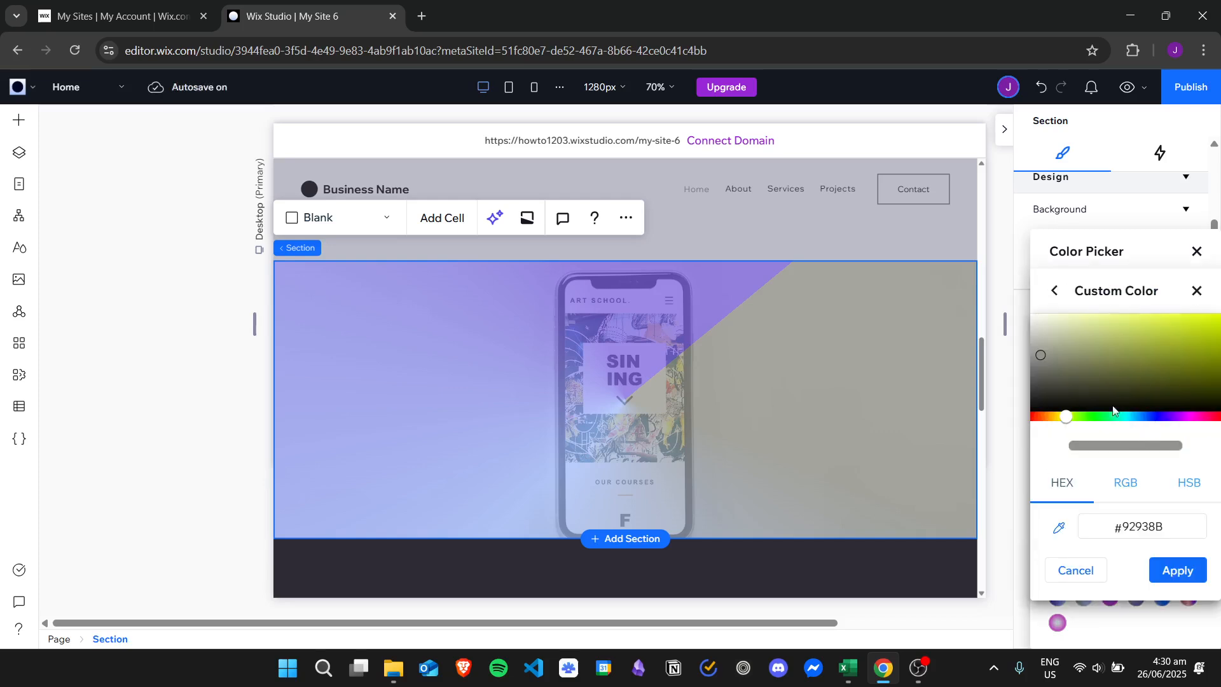
left_click_drag(1049, 359, 1161, 345)
left_click(1177, 571)
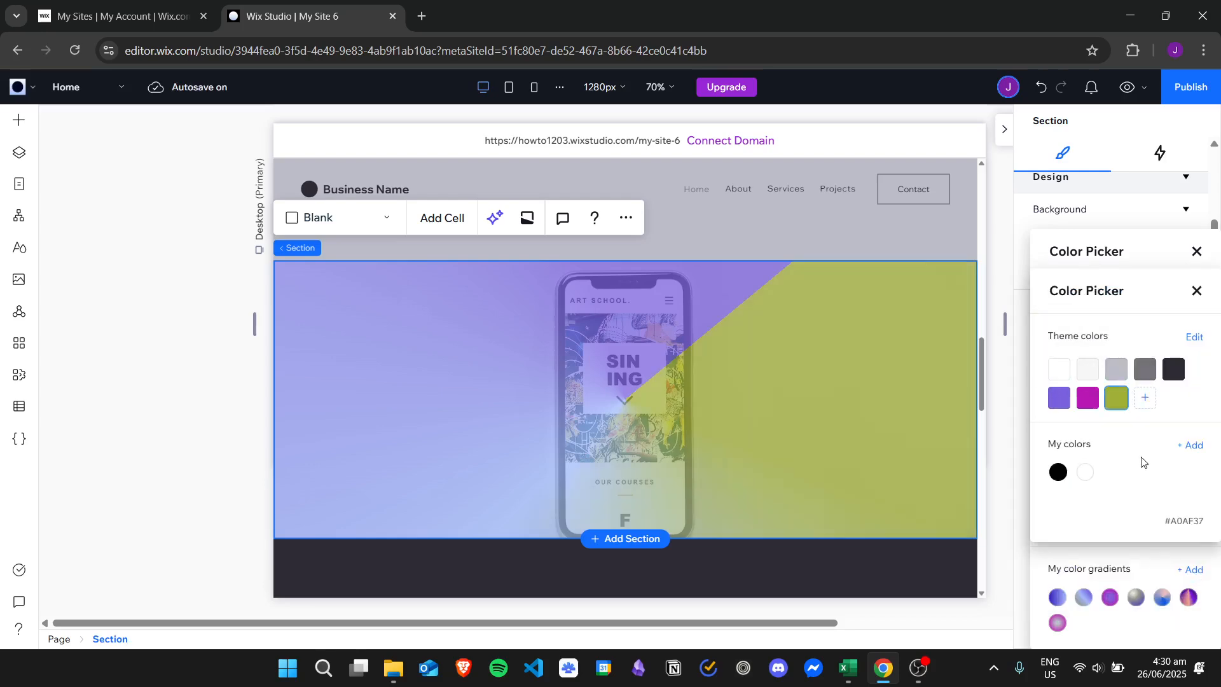
left_click(1112, 556)
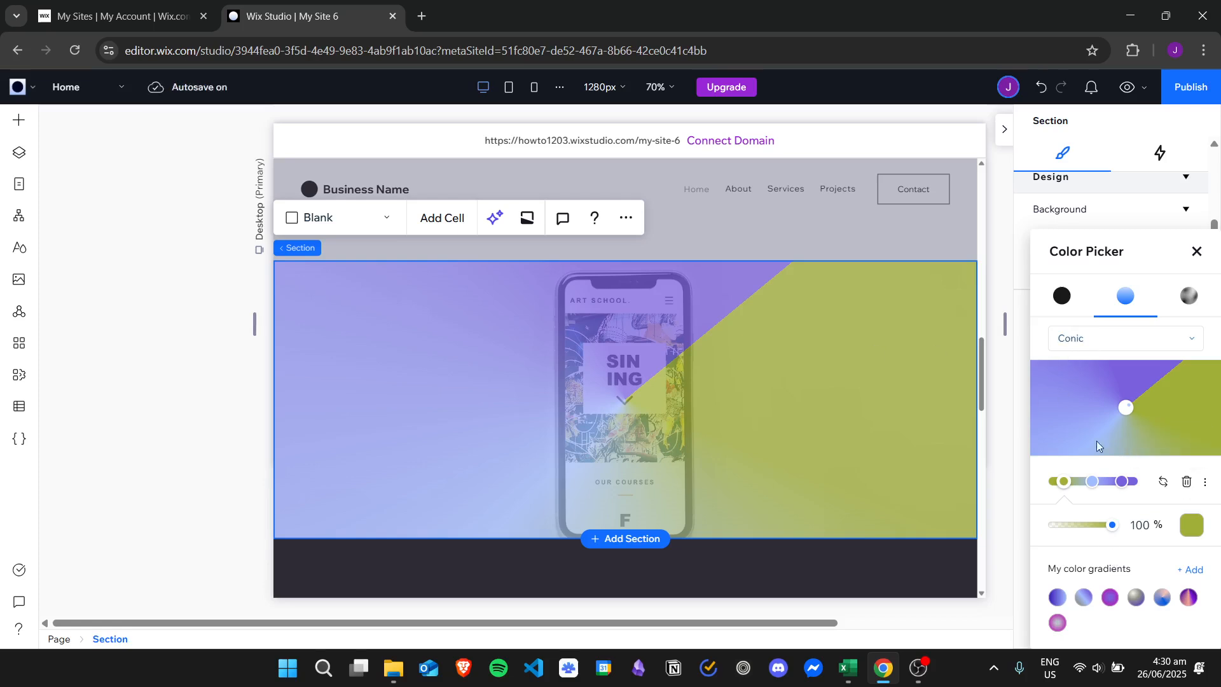
- Save the conic gradient to My color gradients and close the colour settings
left_click(1186, 570)
left_click(1196, 252)
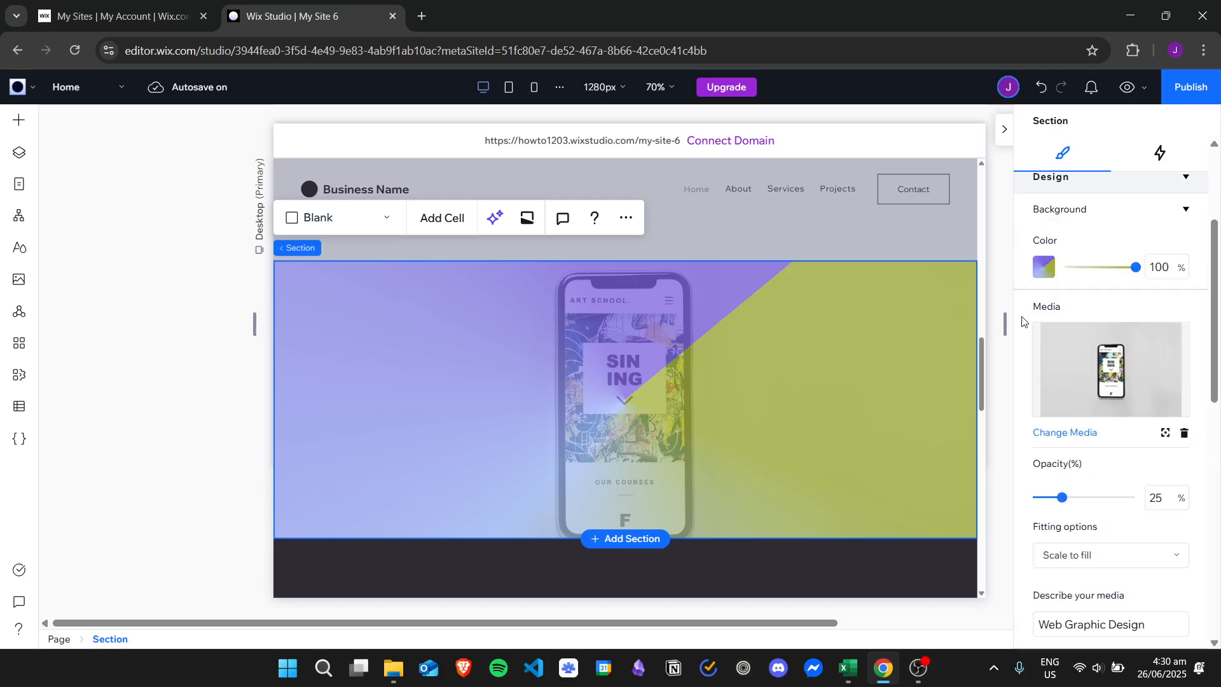